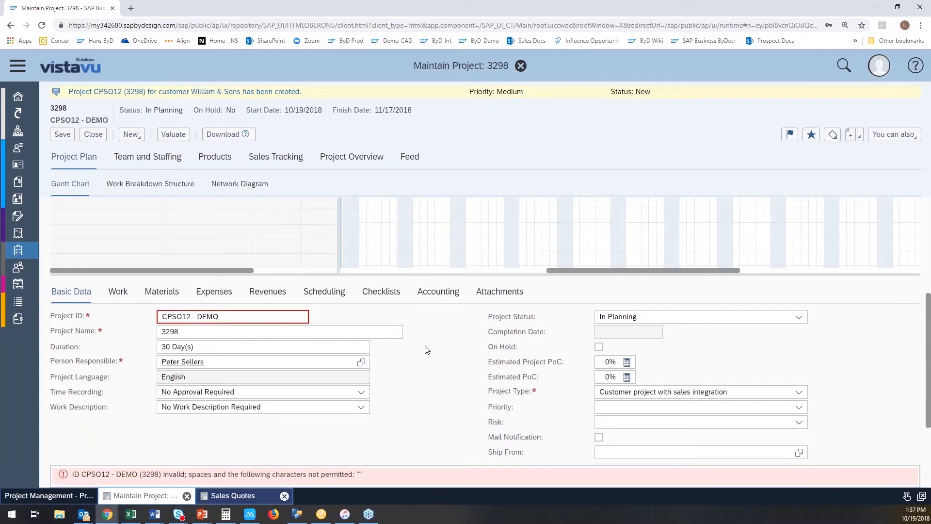
Change the project ID to CPSO12 DEMO by removing the hyphen and the extra space
click(212, 313)
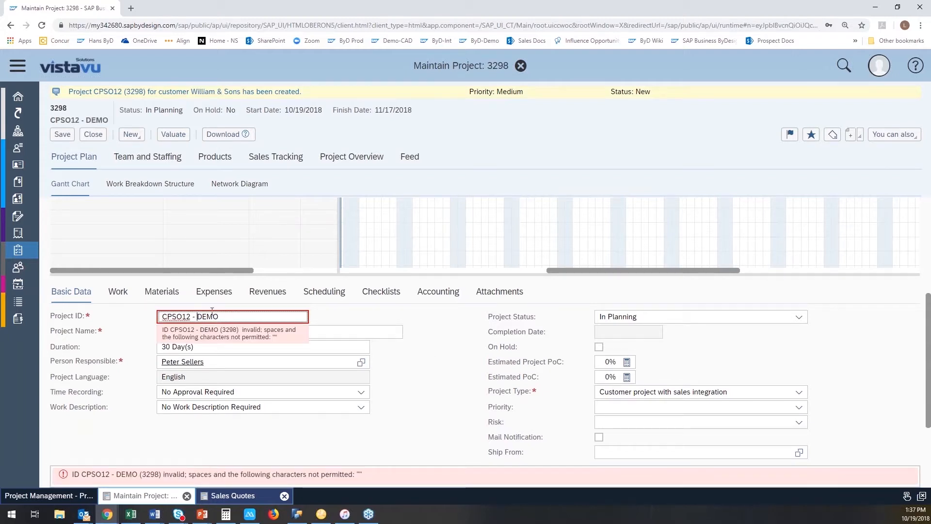
key(BackSpace)
click(440, 389)
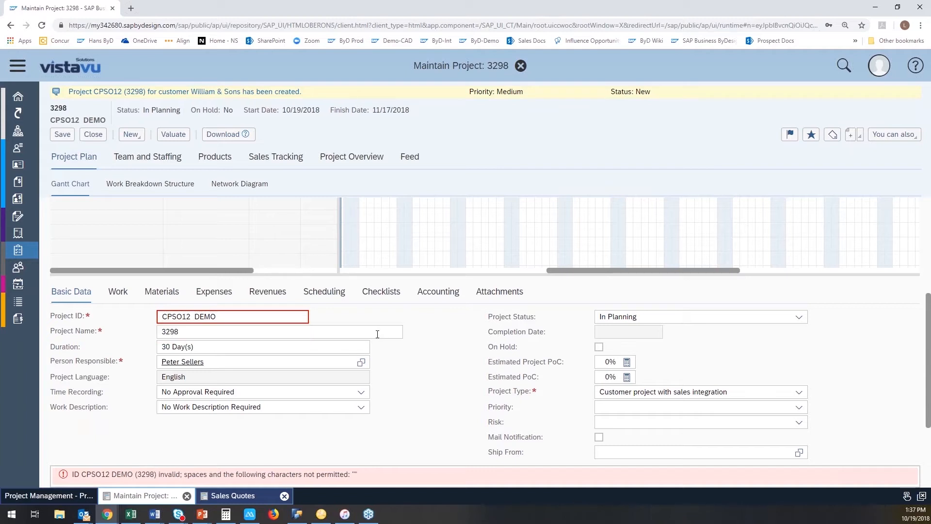
click(196, 314)
key(BackSpace)
Rename the project as 3298 demo
key(Tab)
text(dm)
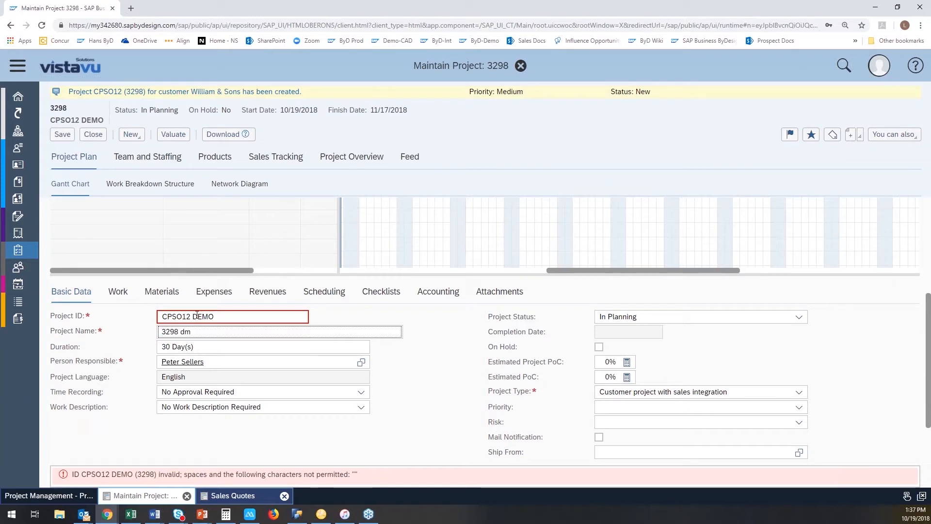
key(BackSpace)
text(emo)
key(Tab)
Shorten the project ID to CPSO12, without a space or suffix
click(215, 319)
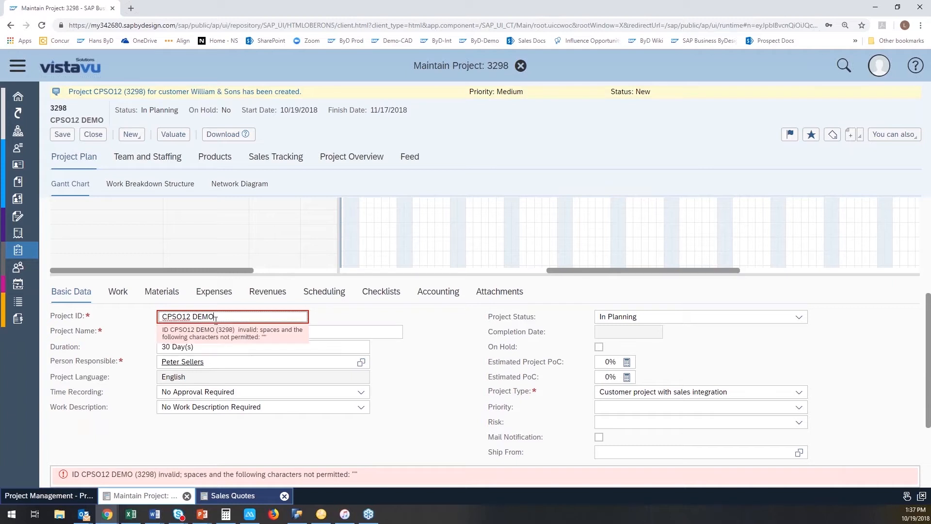
key(BackSpace)
key(BackSpace)
key(BackSpace)
key(BackSpace)
key(BackSpace)
key(Tab)
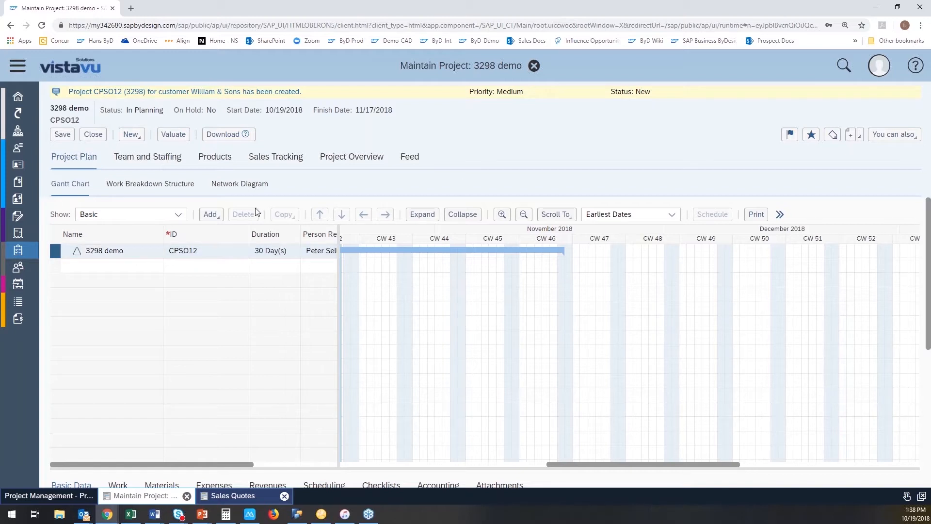
Add a task named Reports under the project in the Gantt chart
click(221, 218)
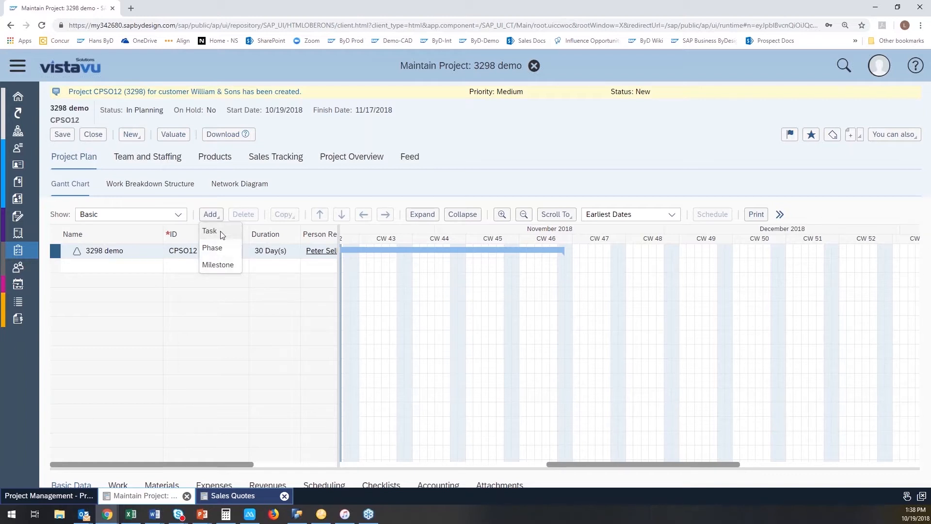
click(223, 235)
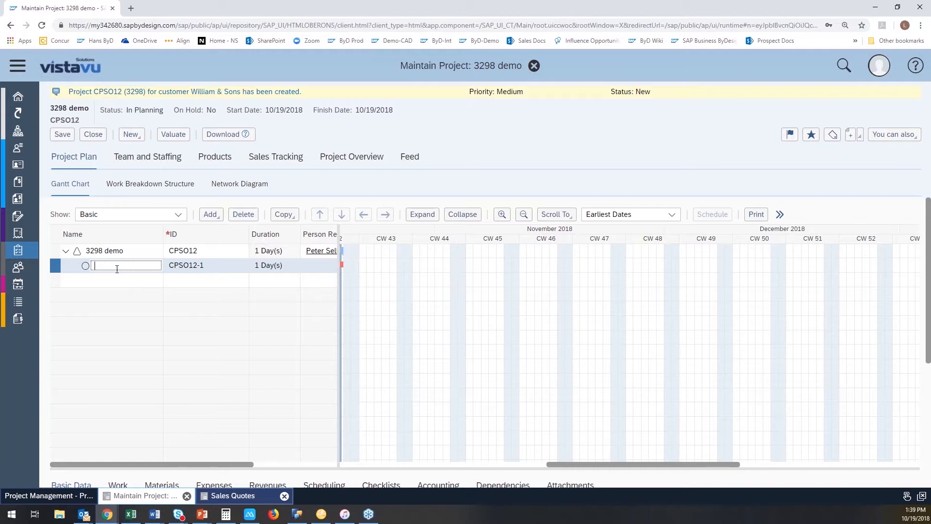
text(St)
text(Report)
text(s)
Add a second task named KPI's below Reports, followed by an unnamed milestone
click(115, 282)
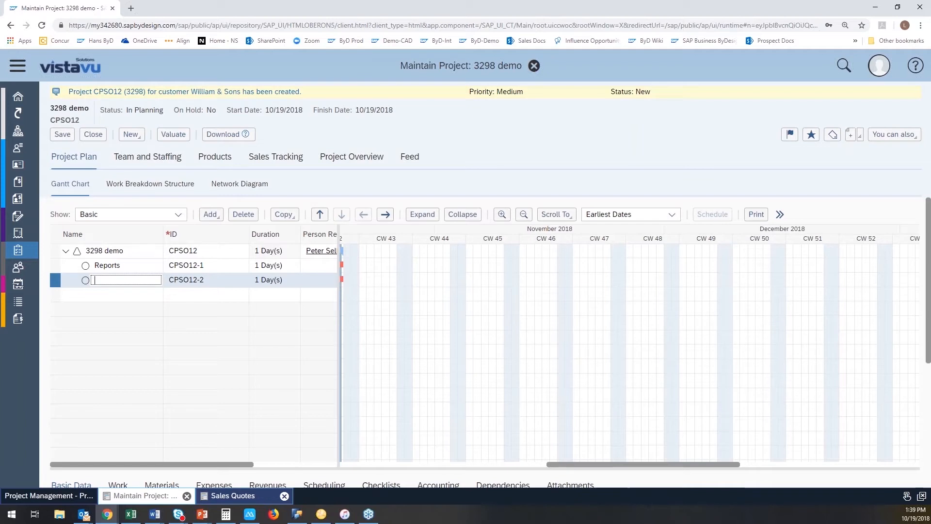
text(KPI's)
click(210, 214)
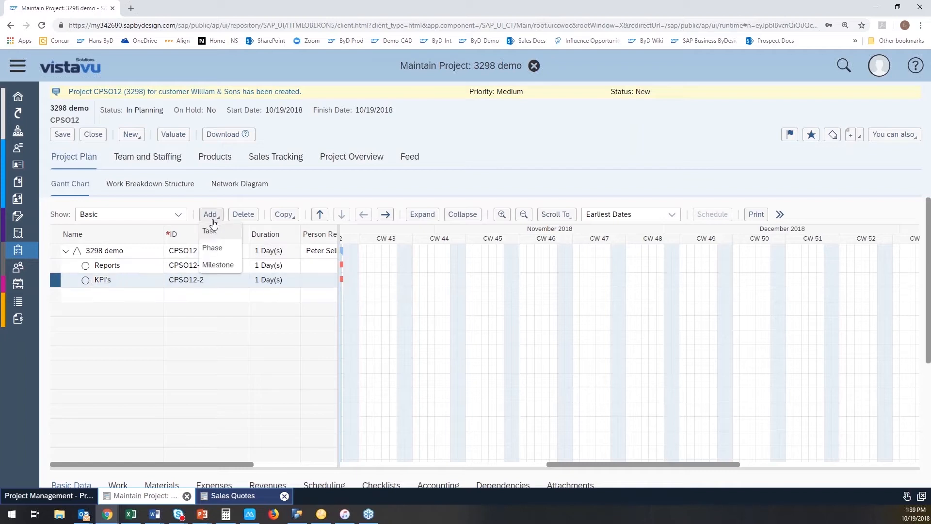
click(208, 265)
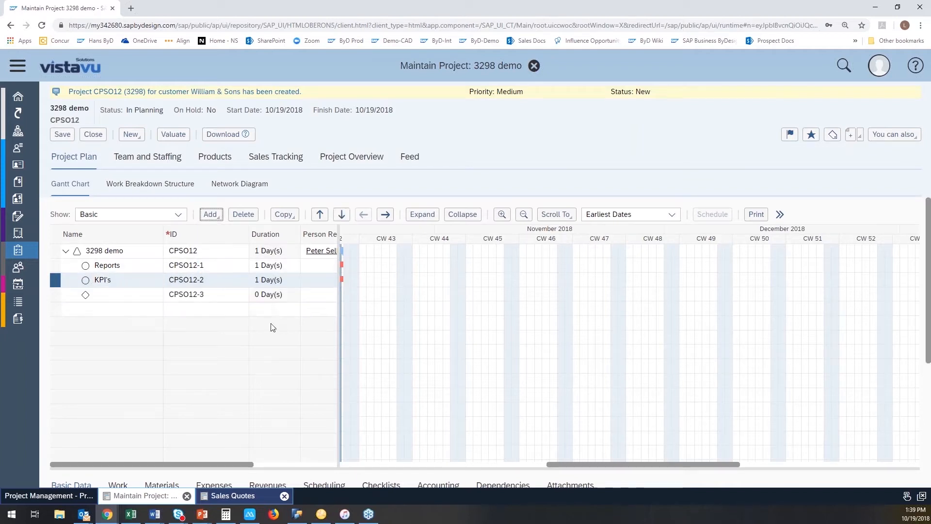
Set the duration of both the Reports and KPI's tasks to 15 days
click(261, 267)
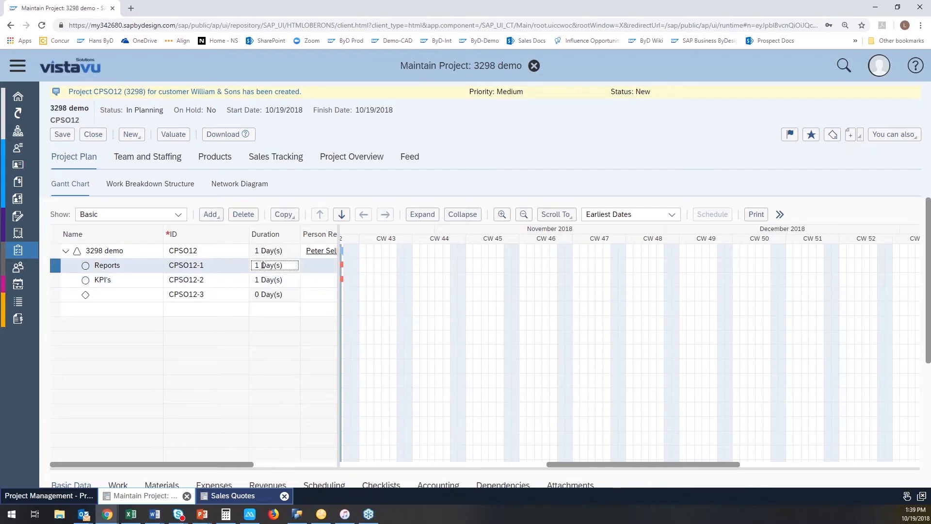
text(5)
click(259, 278)
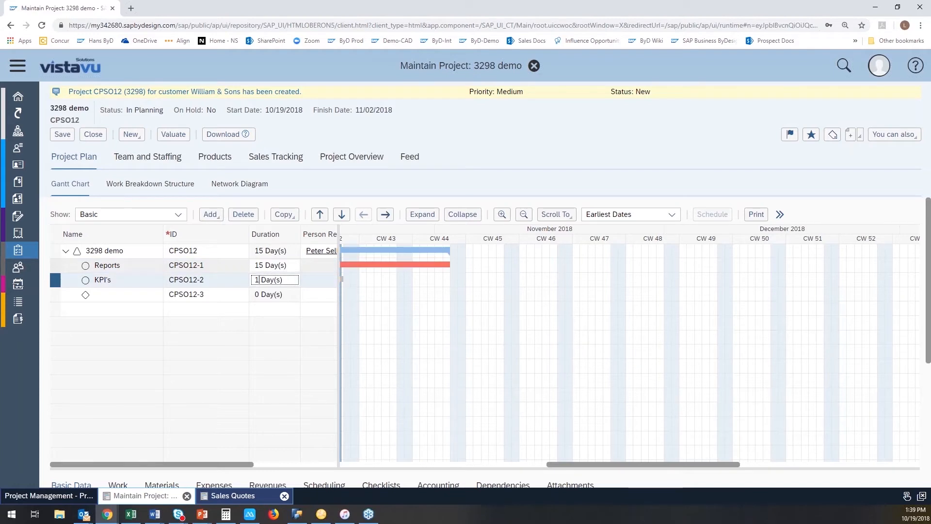
text(5)
key(Tab)
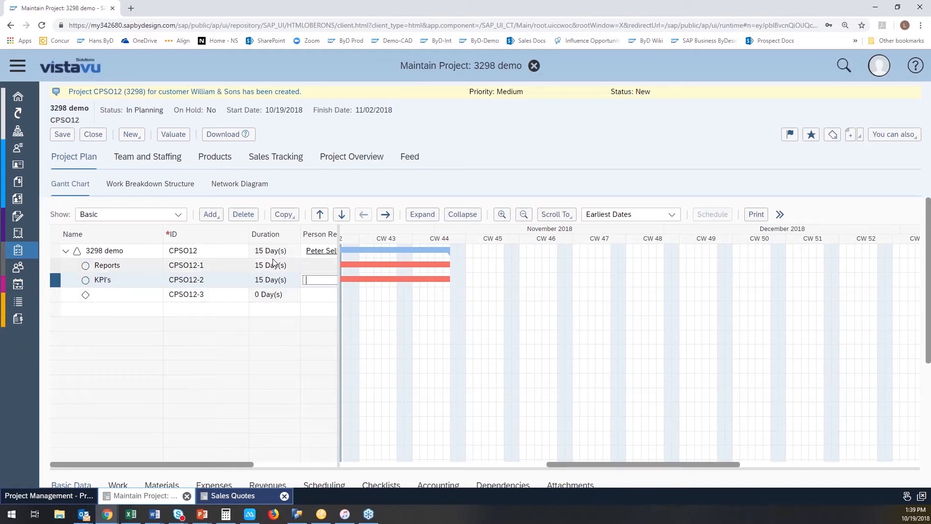
Set the project's scheduling calendar to USA (Bank) with 5 working days (Mon-Fri)
click(290, 294)
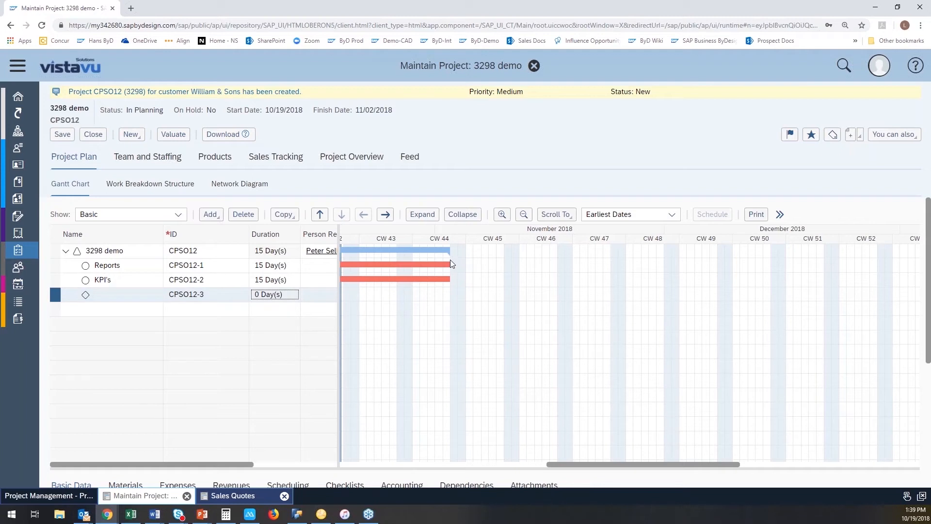
scroll(520, 399, down, 2)
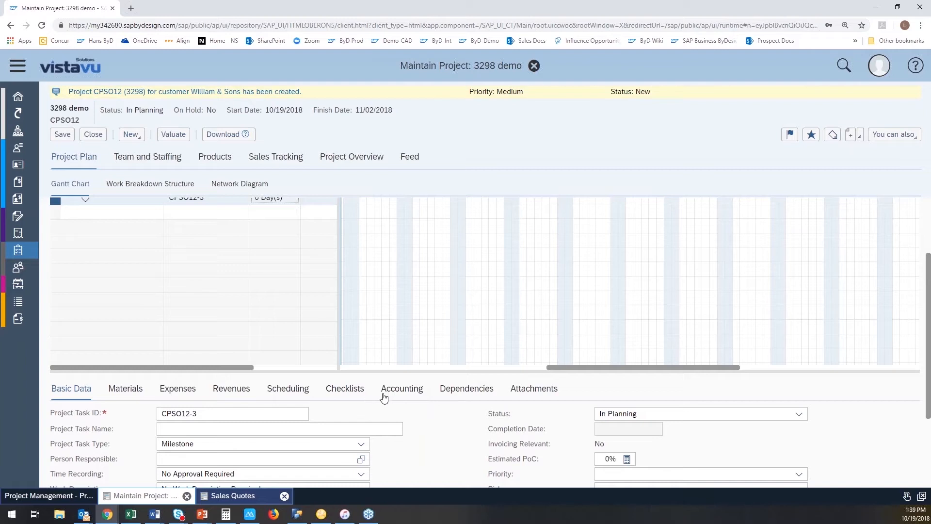
click(288, 388)
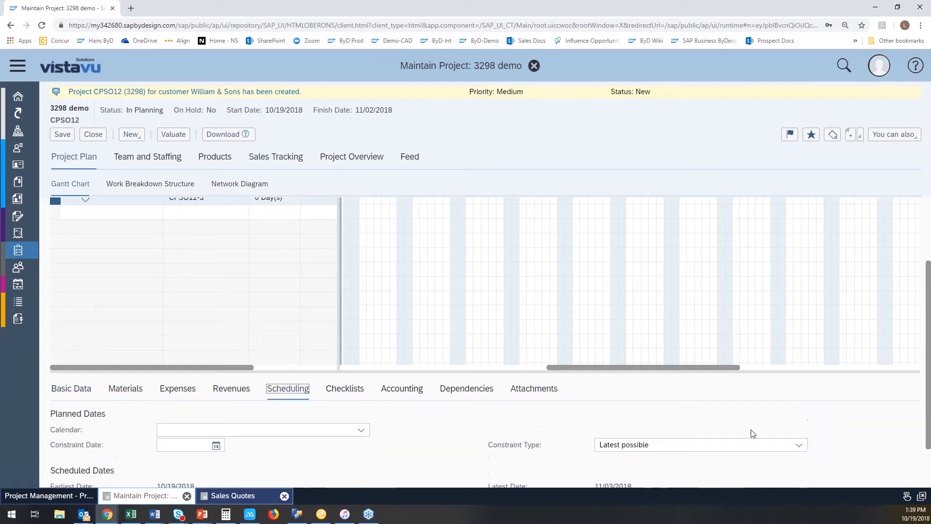
click(421, 390)
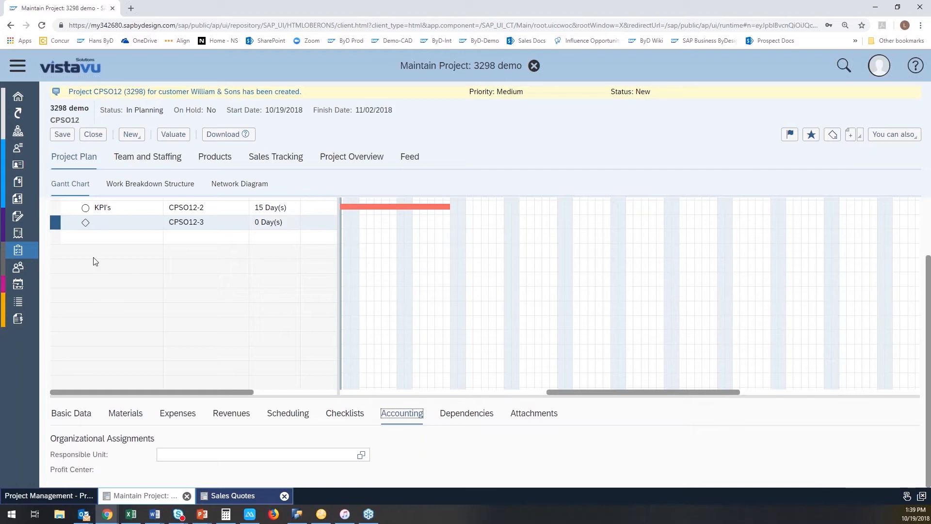
scroll(500, 394, down, 2)
click(339, 392)
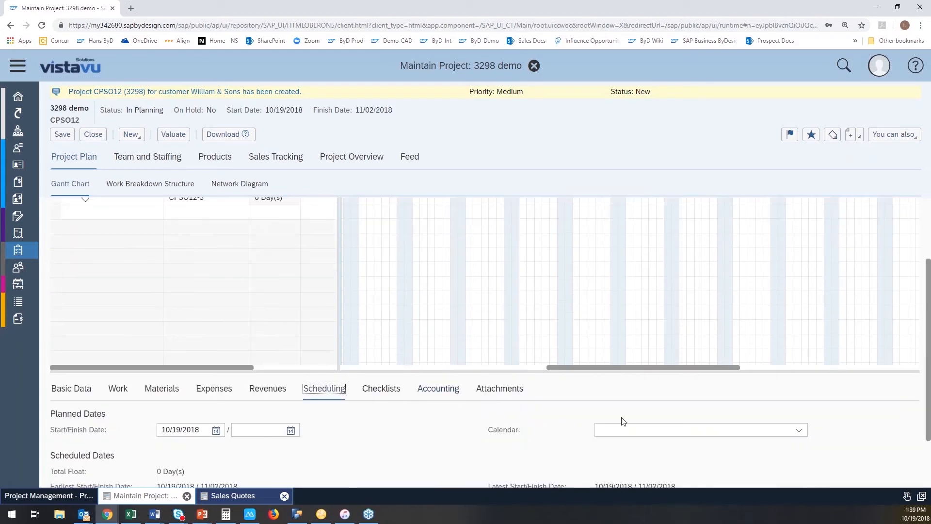
click(798, 430)
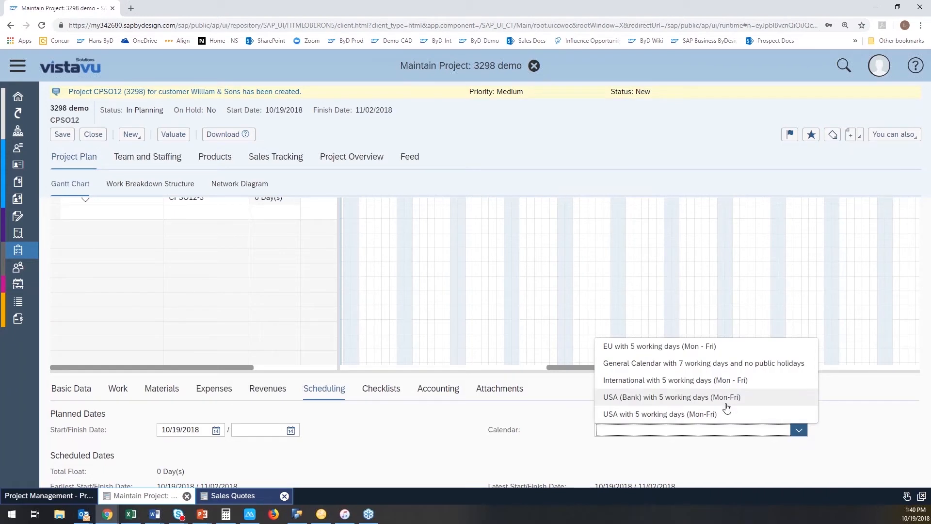
click(726, 401)
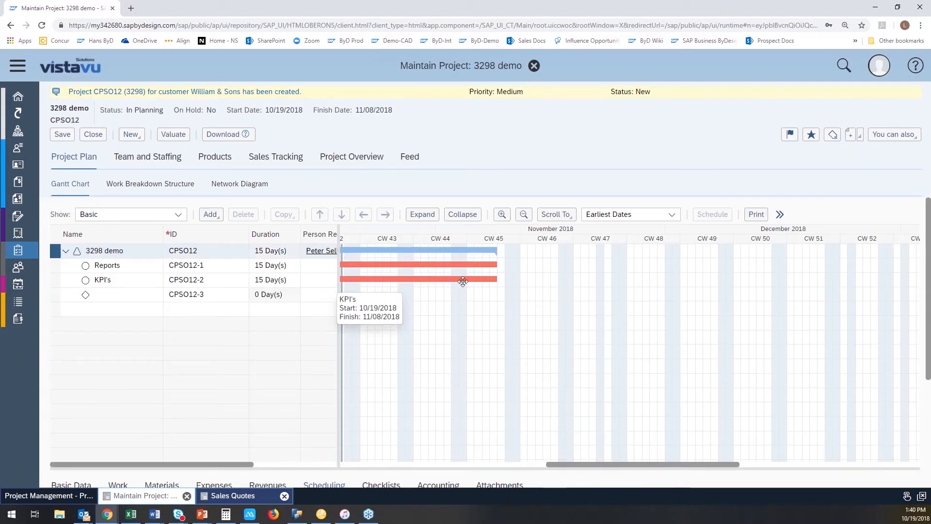
Compare the project's scheduled dates in the scheduling details with the bars in the Gantt chart
scroll(408, 283, down, 3)
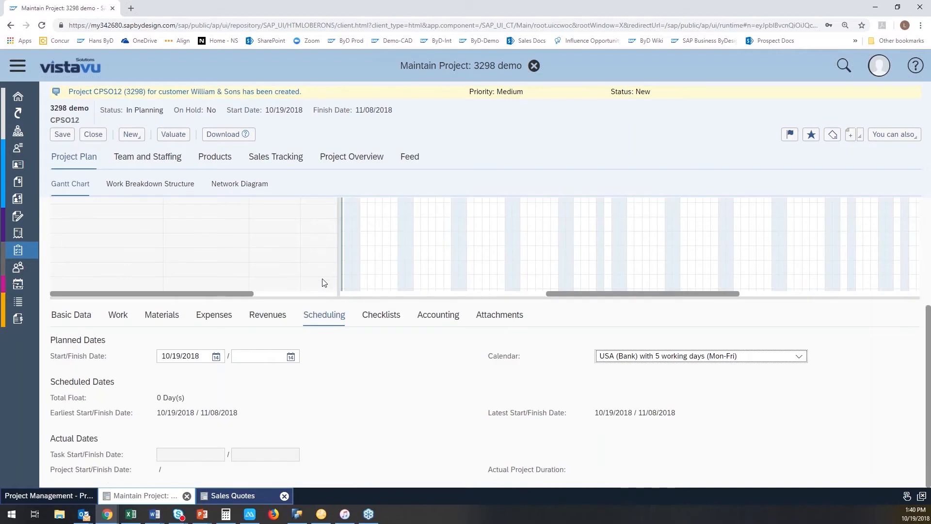
scroll(324, 283, up, 3)
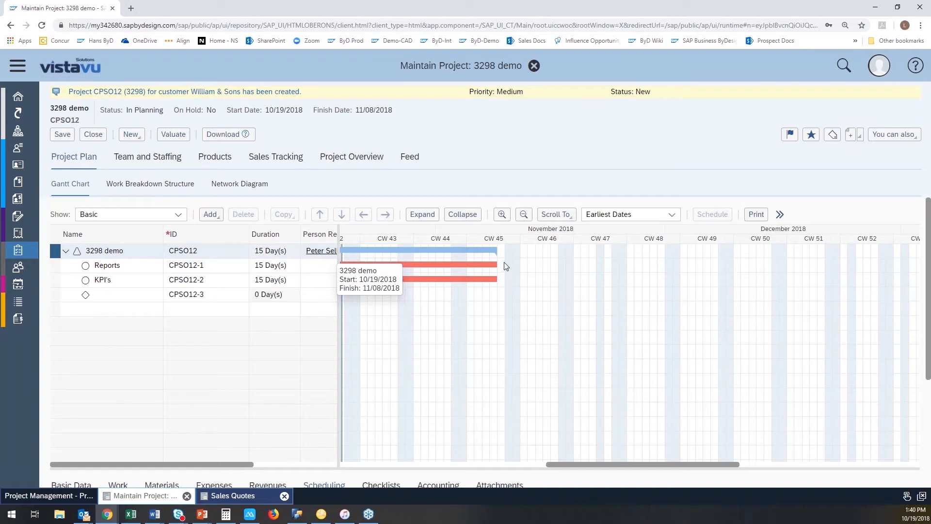
scroll(493, 263, down, 3)
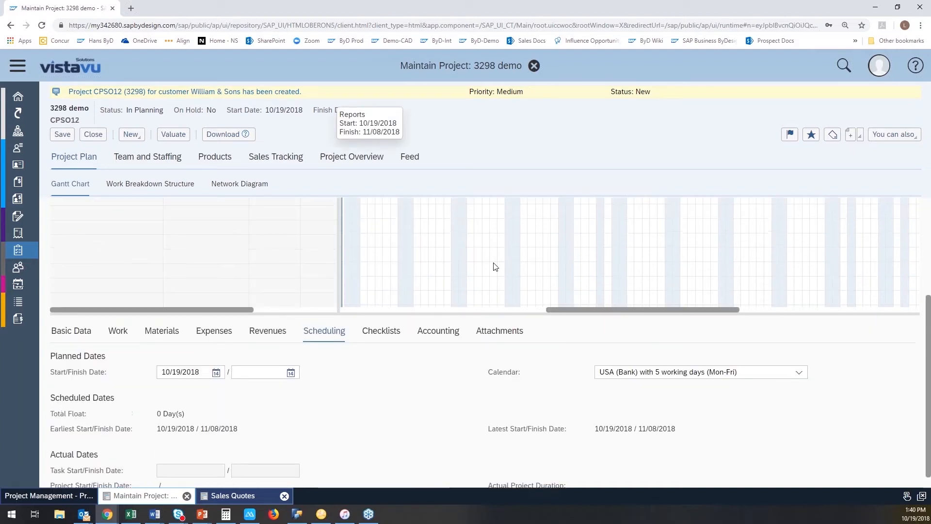
scroll(491, 265, up, 2)
scroll(486, 256, down, 2)
click(435, 358)
scroll(436, 360, up, 3)
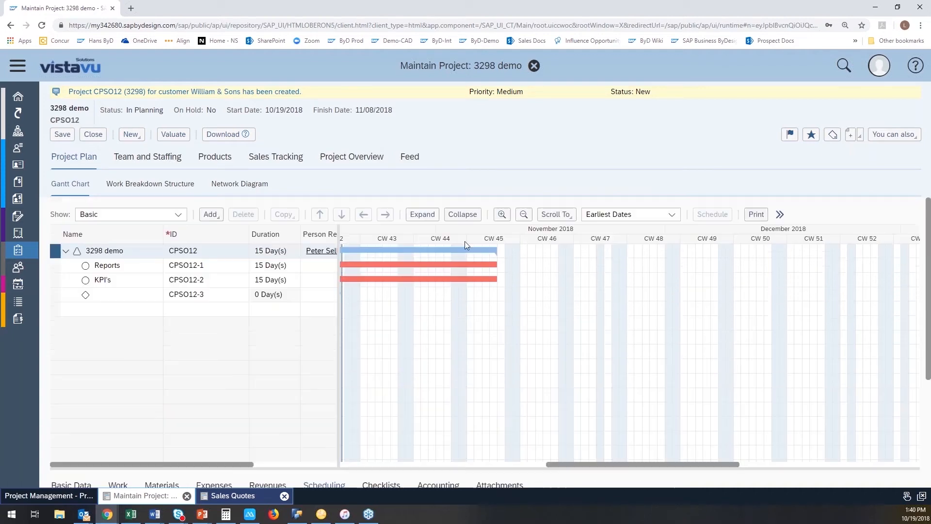
Link Reports to KPI's in the Gantt chart so KPI's follows it, and extend the project bar to finish on 12/03/2018
mouse_move(465, 247)
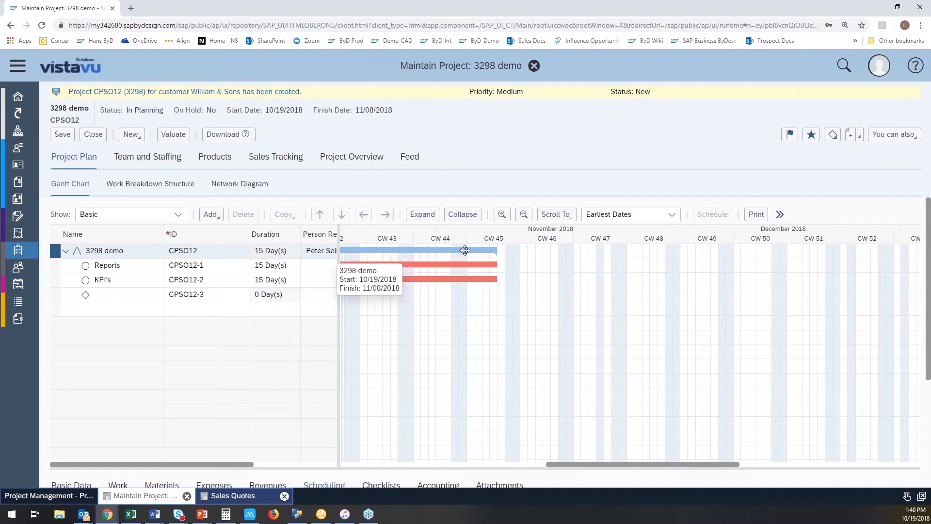
mouse_move(465, 266)
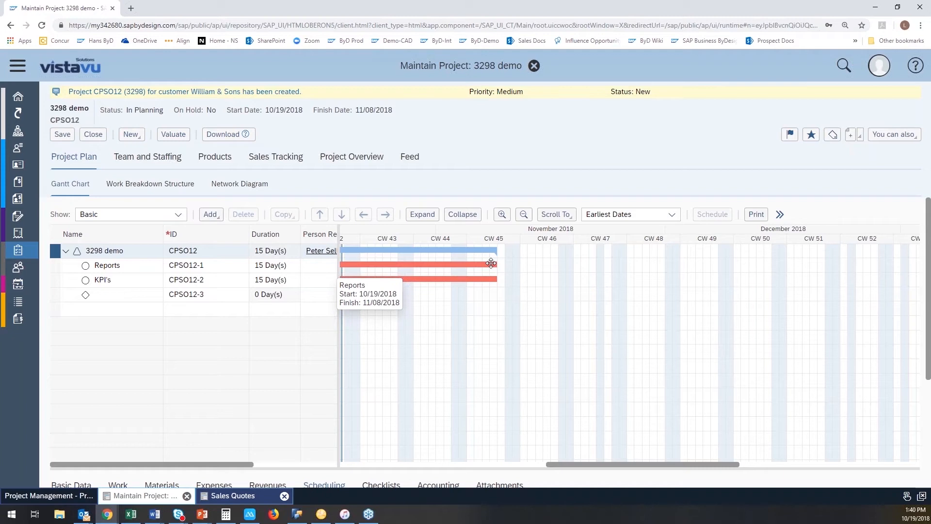
drag(491, 263, 354, 275)
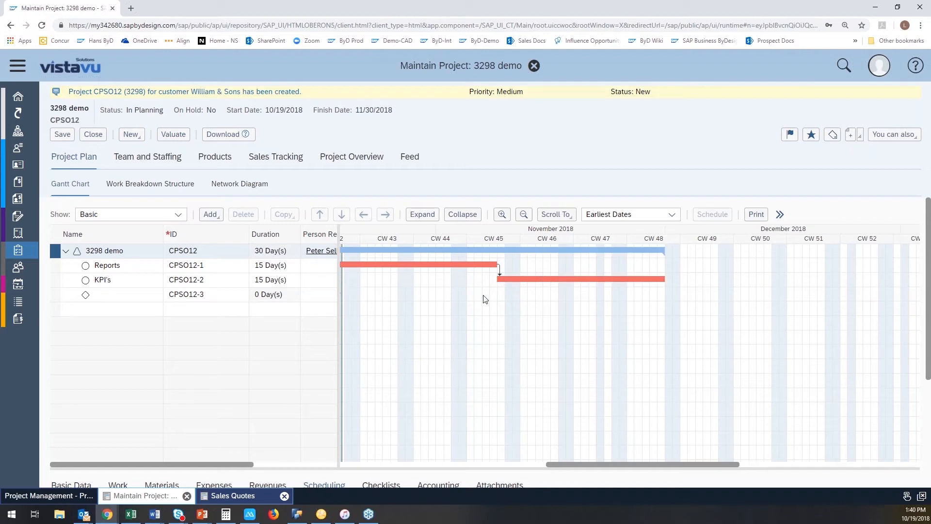
mouse_move(662, 251)
drag(663, 250, 691, 251)
Stretch the KPI's task bar to 20 days in the Gantt chart and shorten it back to 15 days
mouse_move(547, 280)
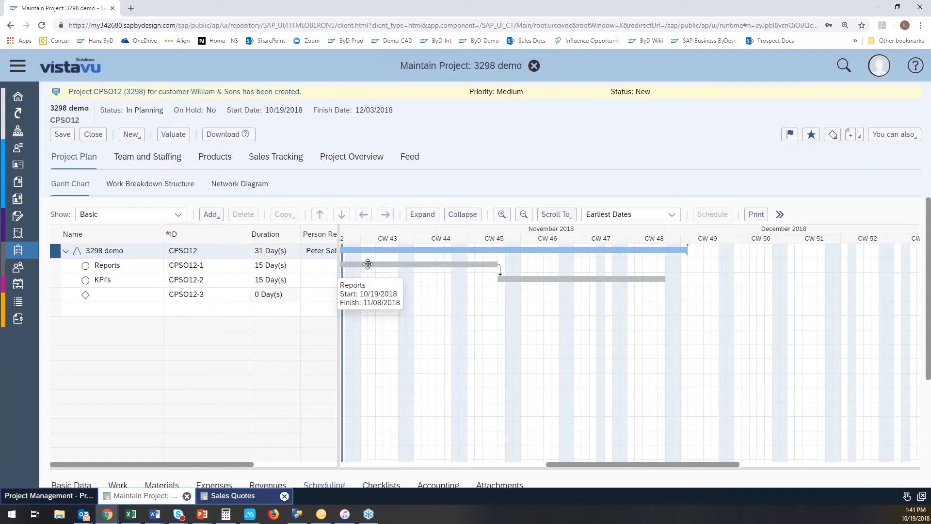
drag(668, 284, 716, 284)
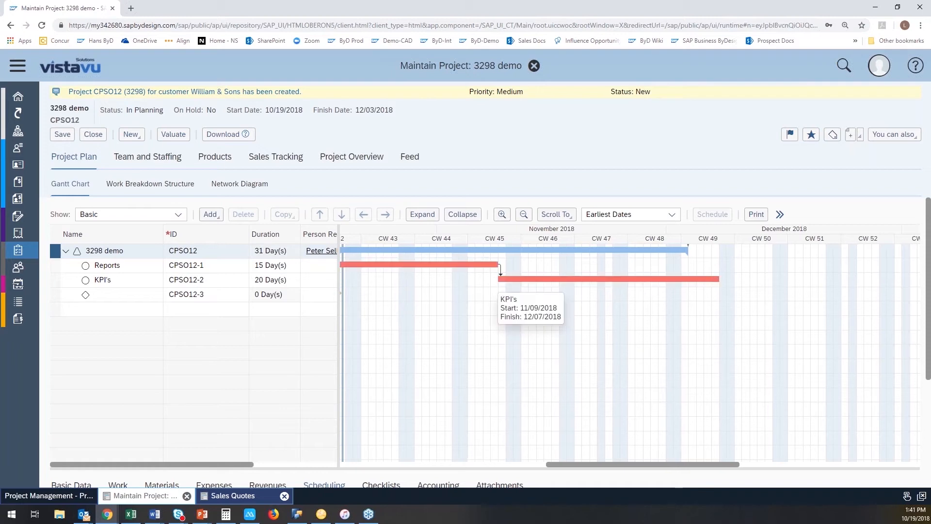
drag(661, 277, 657, 278)
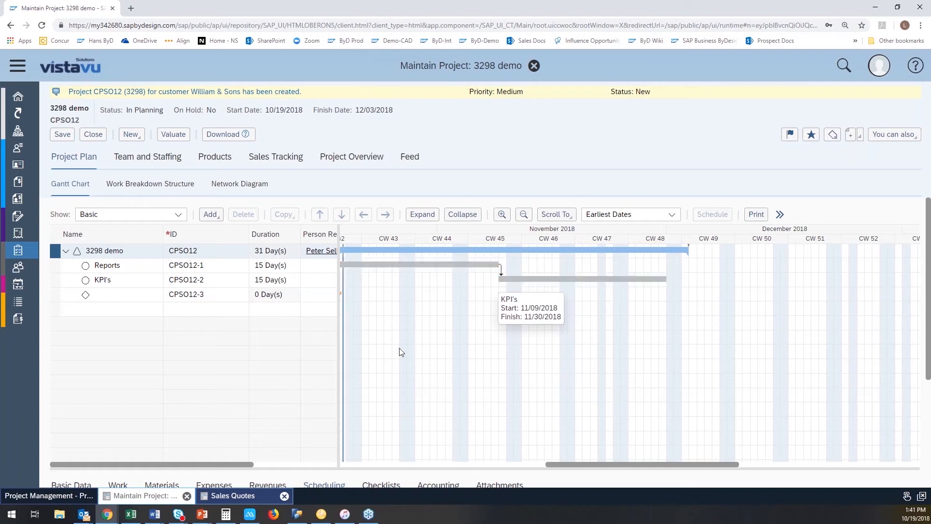
Name the milestone below the KPI's task End
scroll(279, 345, down, 1)
click(125, 283)
text(End)
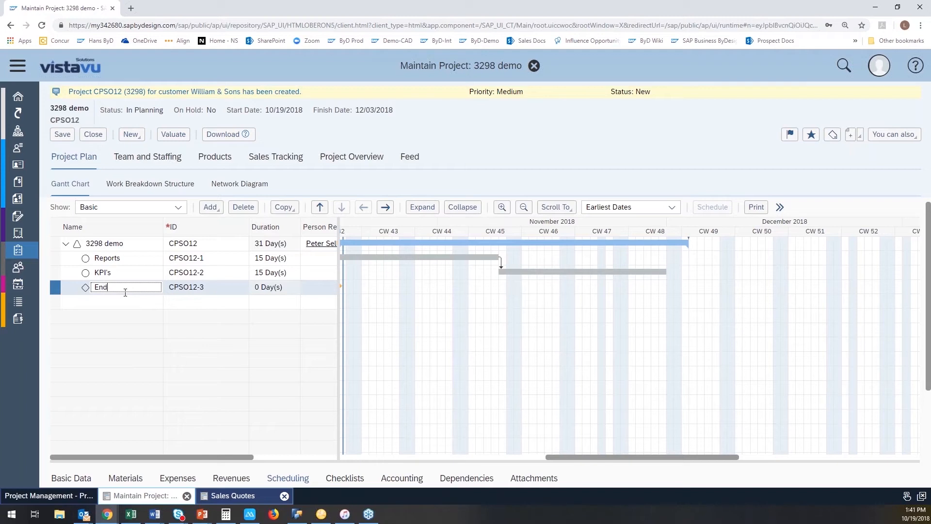
click(401, 182)
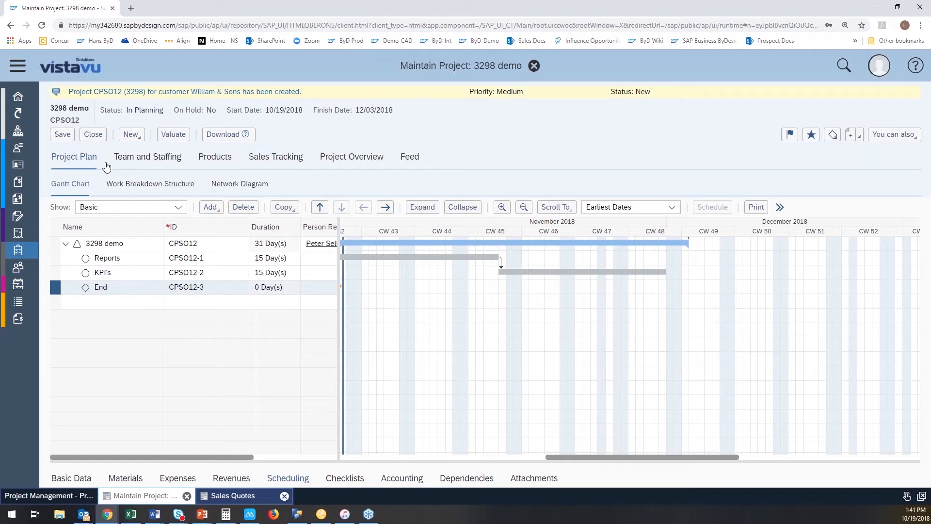
Add a second team member by name to the project's team, below the project lead
click(121, 160)
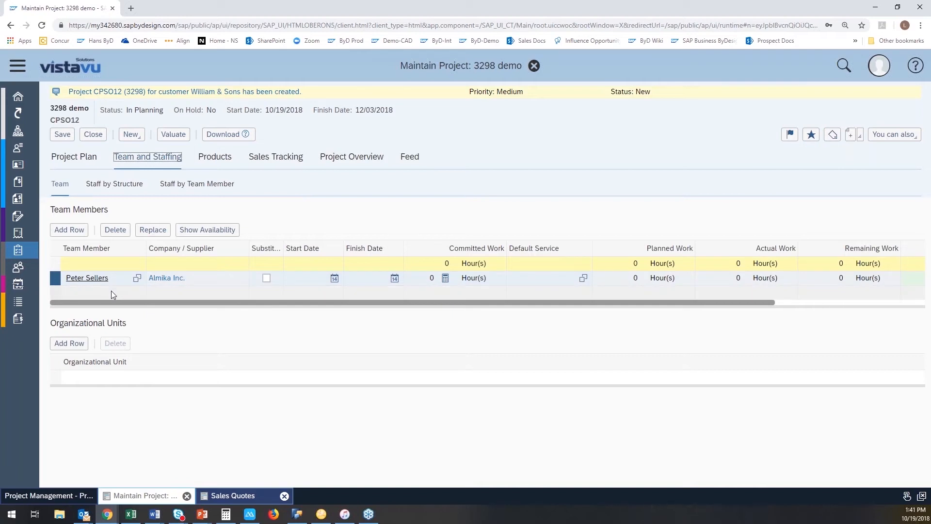
click(112, 265)
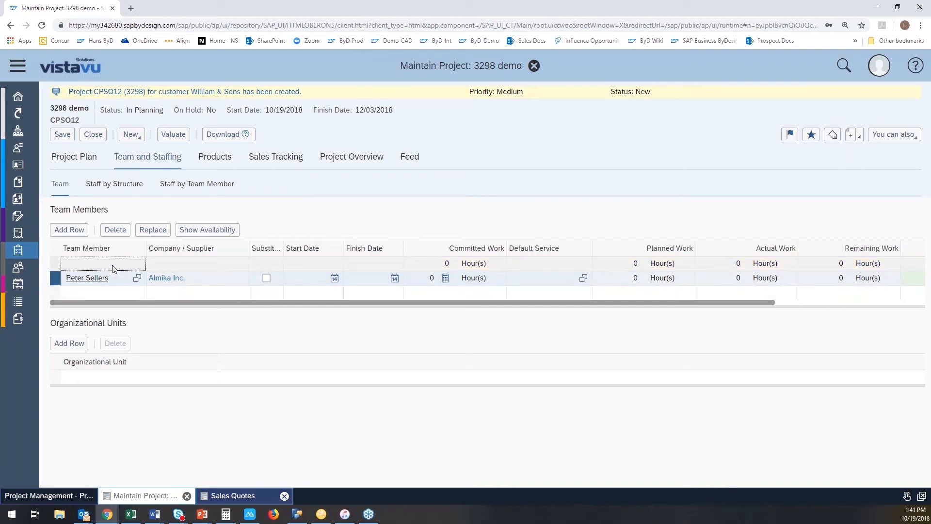
click(110, 292)
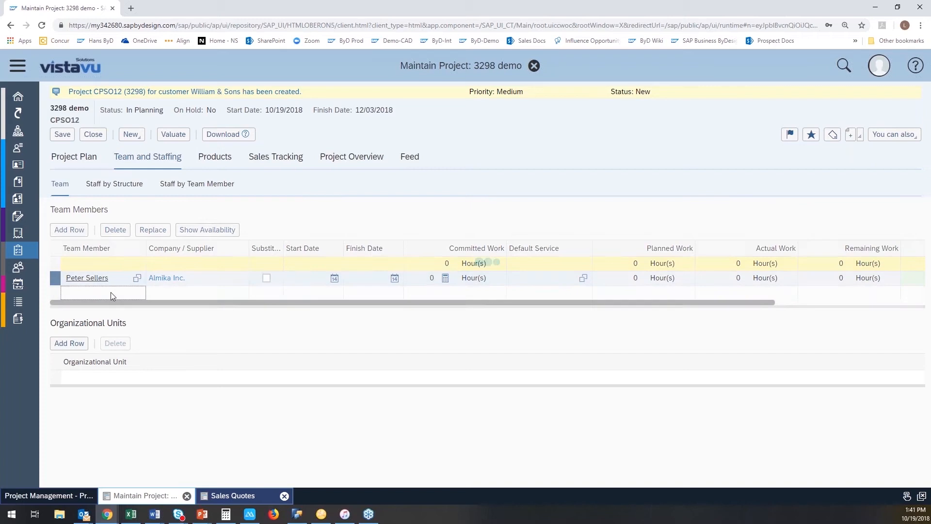
text(tonia)
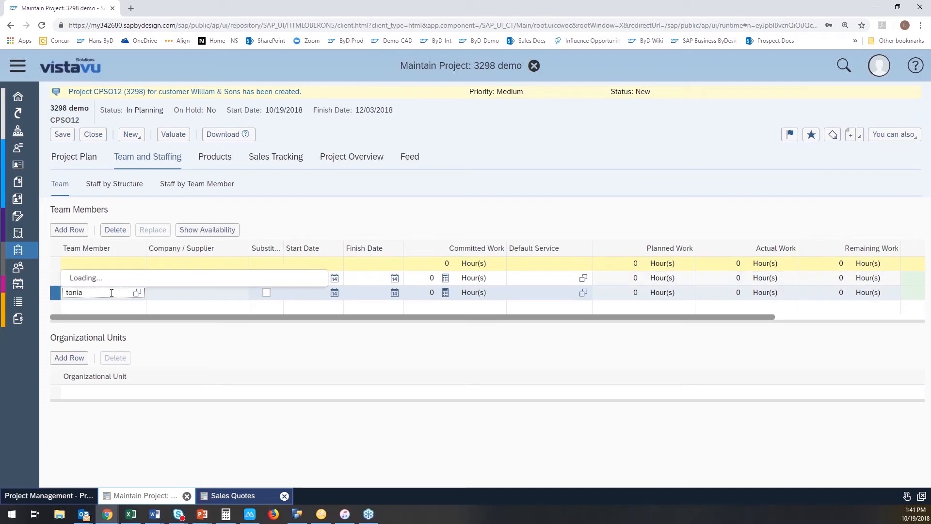
click(111, 284)
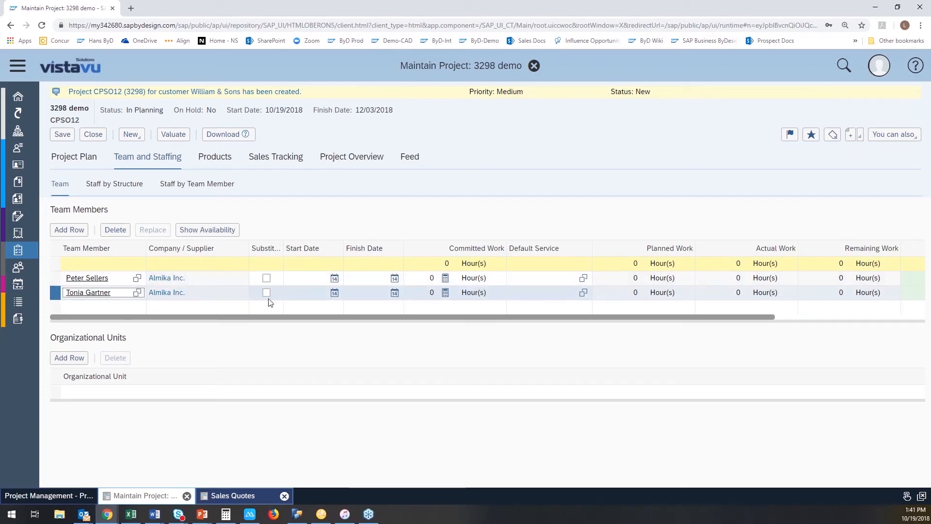
Set the new team member's committed work to 50 hours and the default service to Senior Consultancy
click(430, 294)
text(50)
key(Tab)
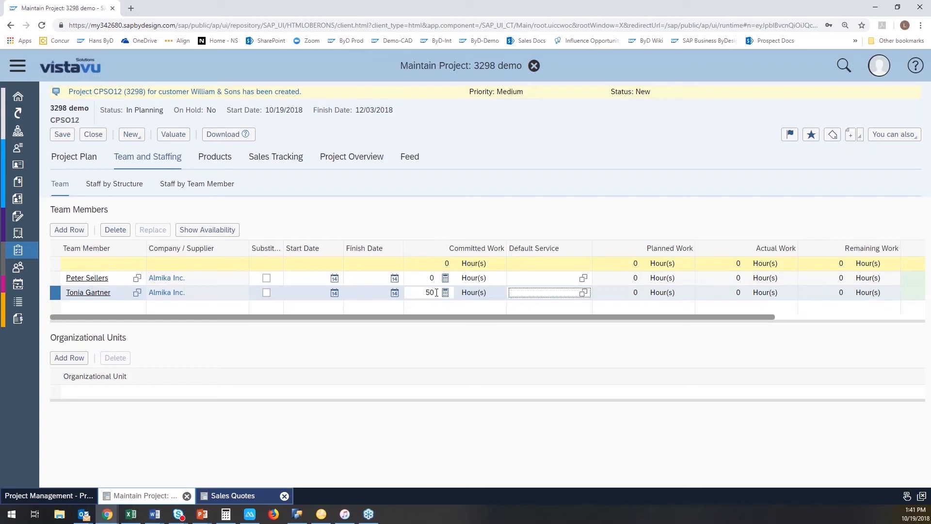
text(senio)
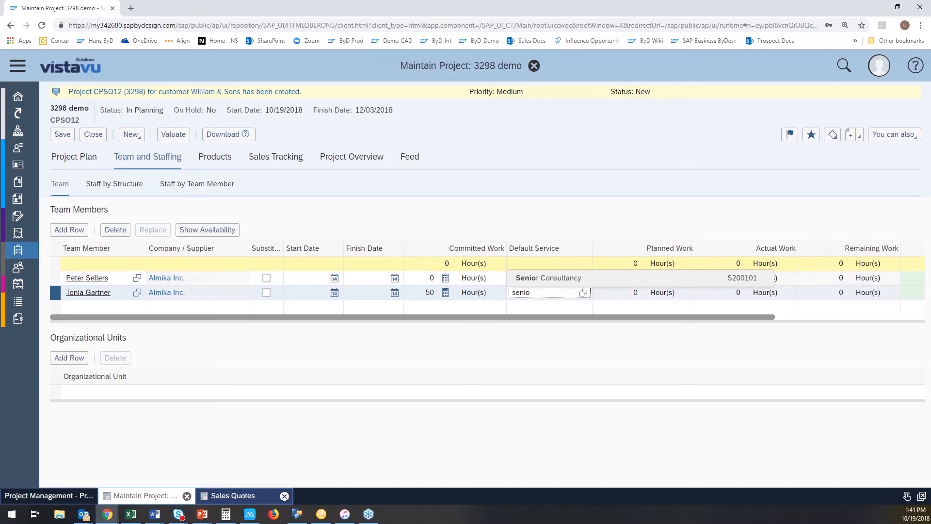
key(Return)
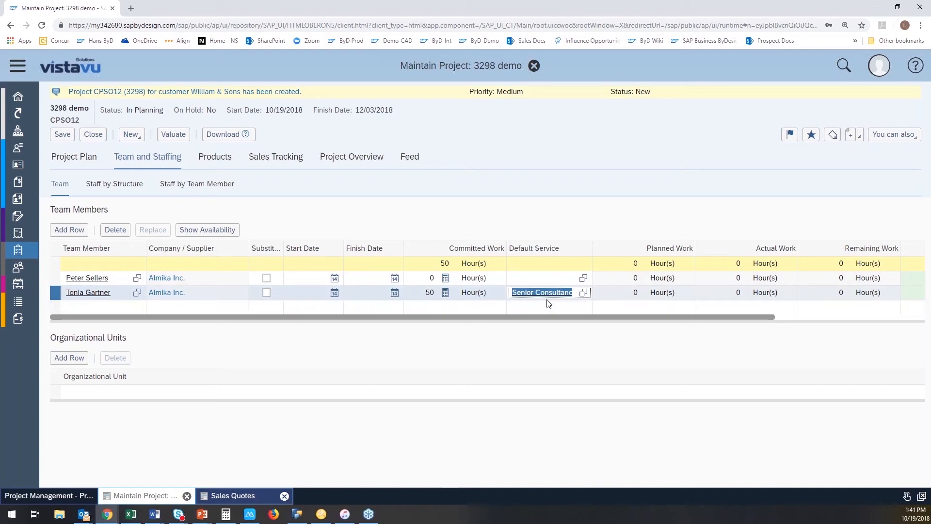
mouse_move(565, 320)
mouse_down()
mouse_move(733, 324)
mouse_move(551, 318)
mouse_up()
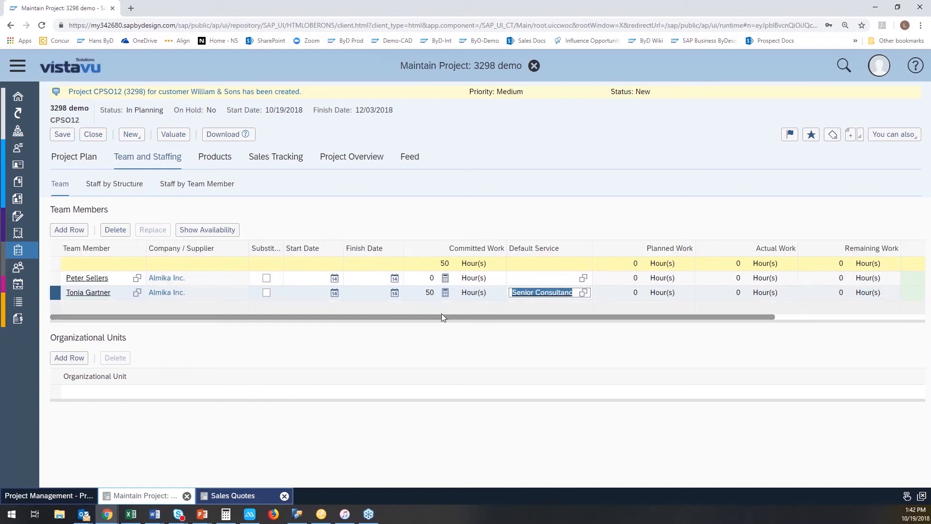
Check the new team member's availability over the 30 days from 10/19/2018, and save and close the availability calendar
click(222, 233)
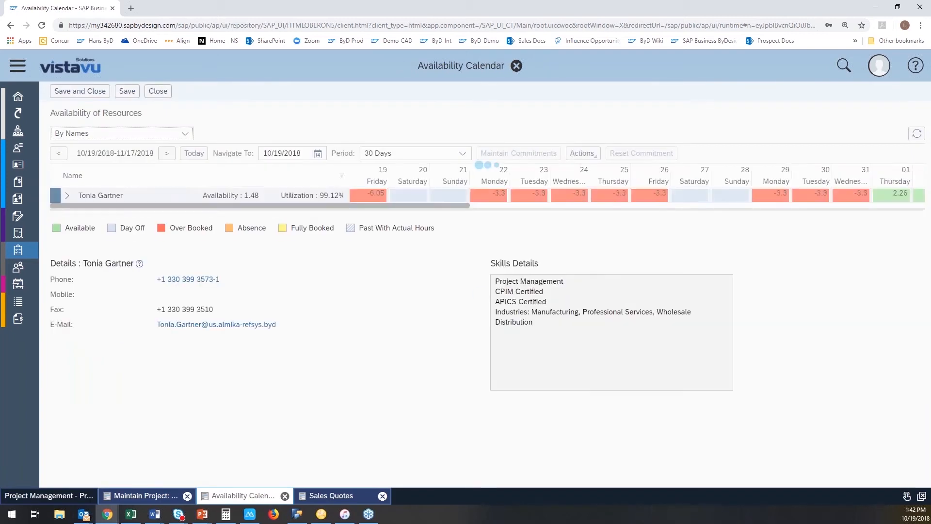
drag(307, 205, 498, 212)
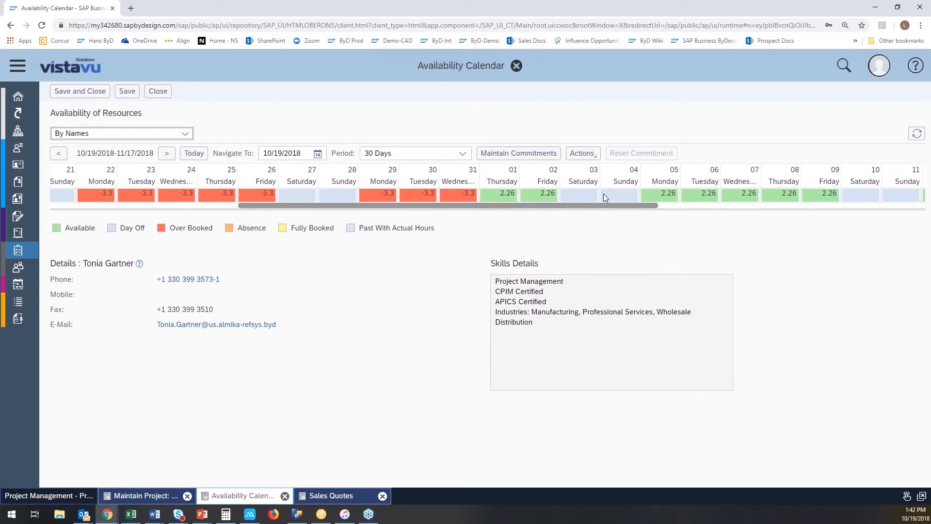
drag(652, 207, 433, 230)
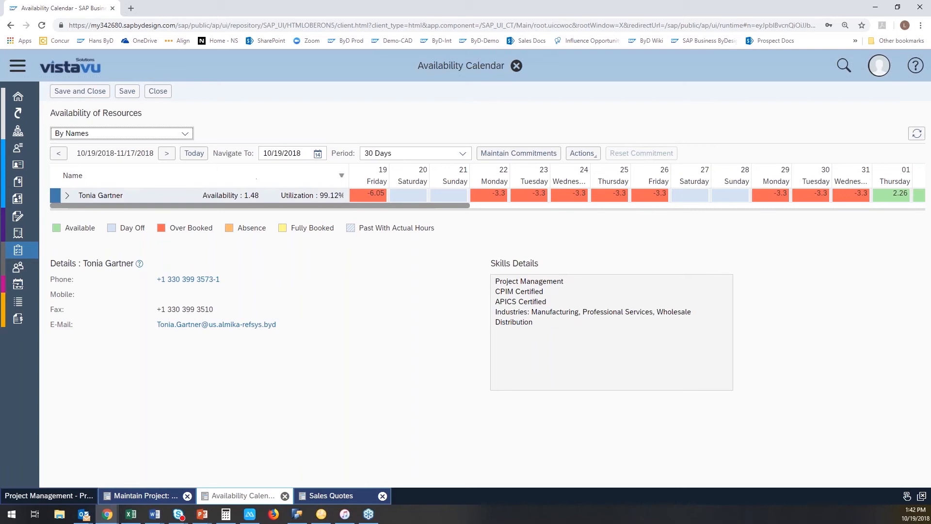
click(103, 95)
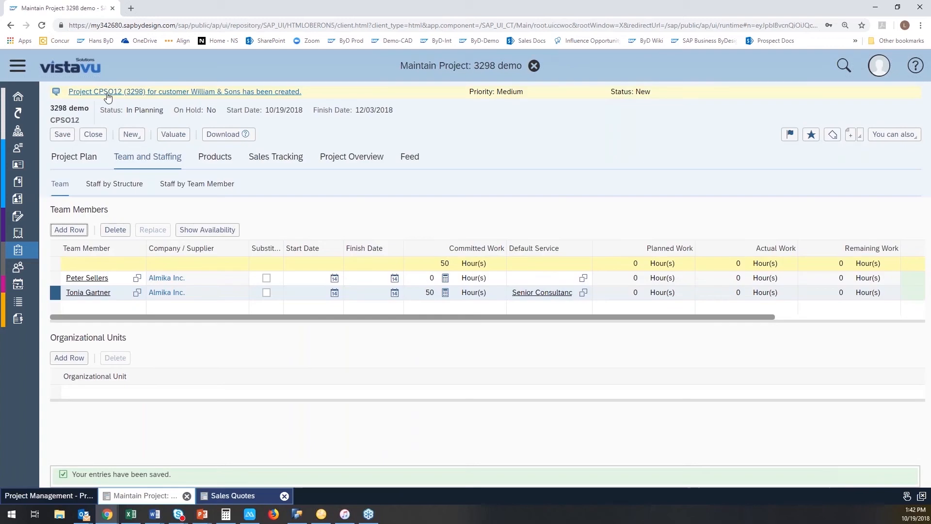
Staff the Reports task with the newly added team member in the staffing by project structure
click(128, 189)
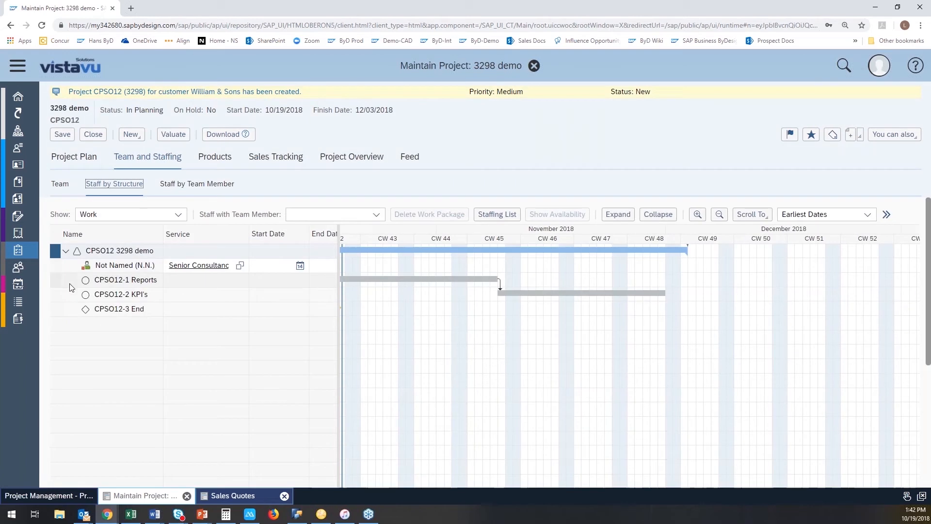
click(54, 280)
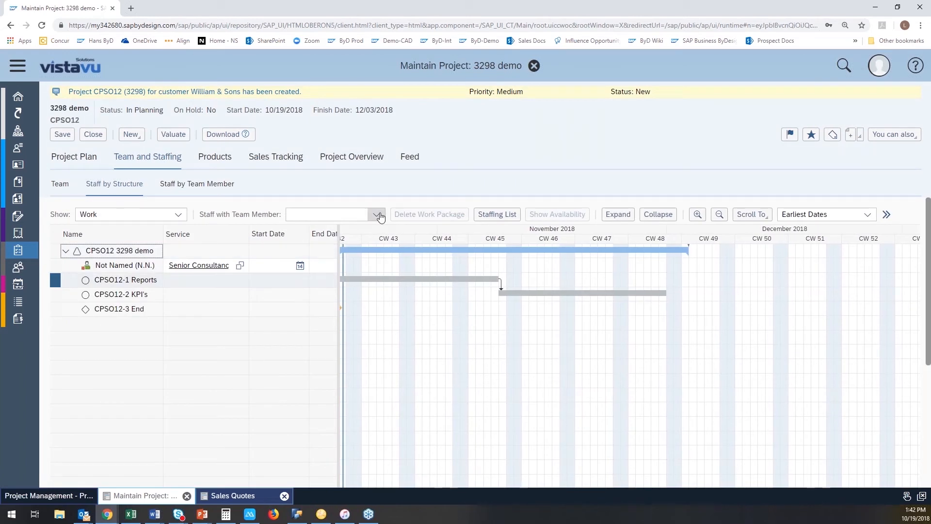
click(230, 187)
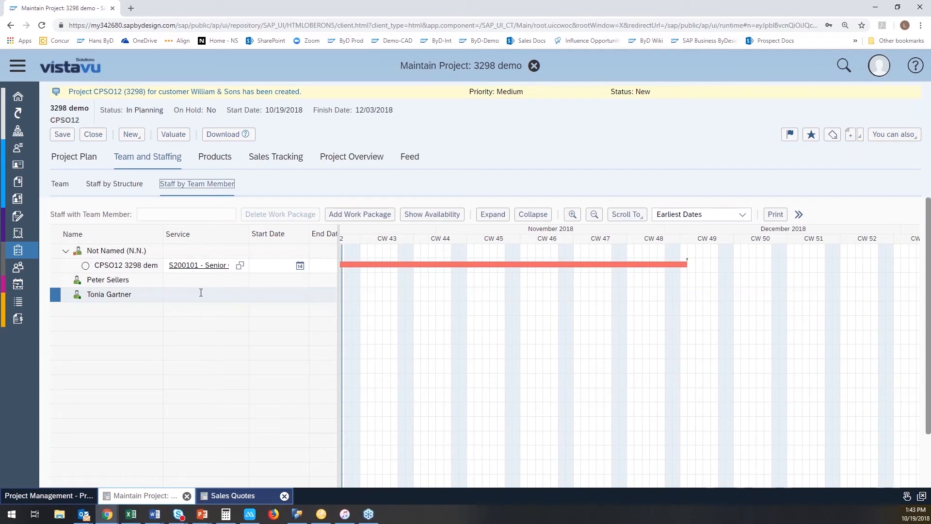
click(125, 187)
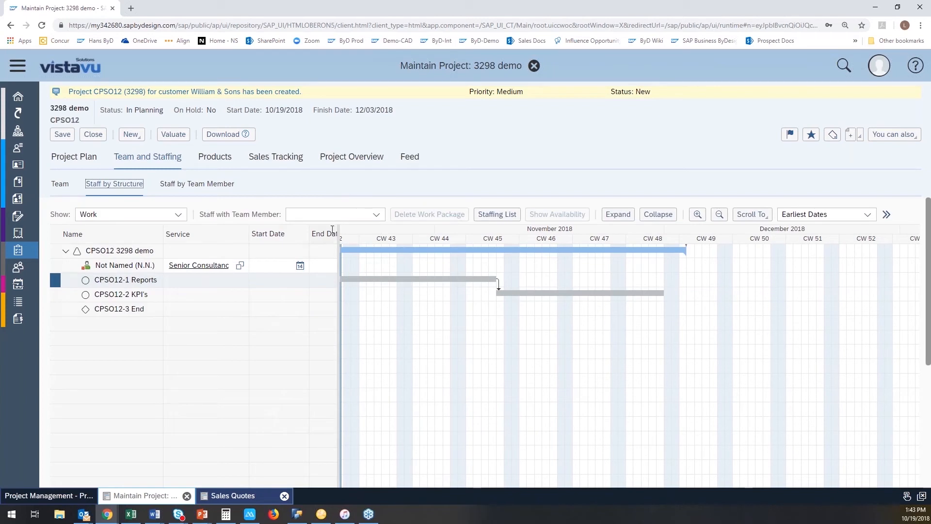
click(376, 214)
key(Return)
Staff the KPI's task with the same team member as the Reports task
click(54, 309)
click(376, 214)
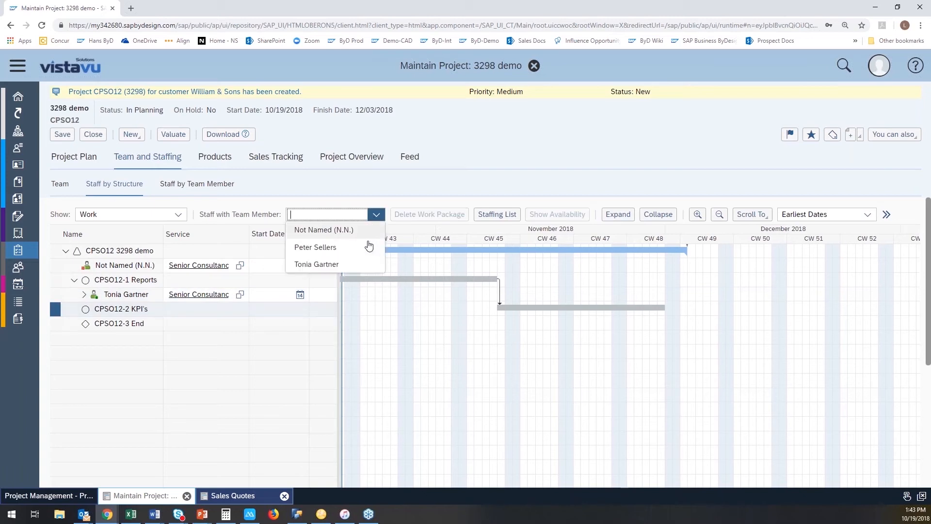
click(365, 264)
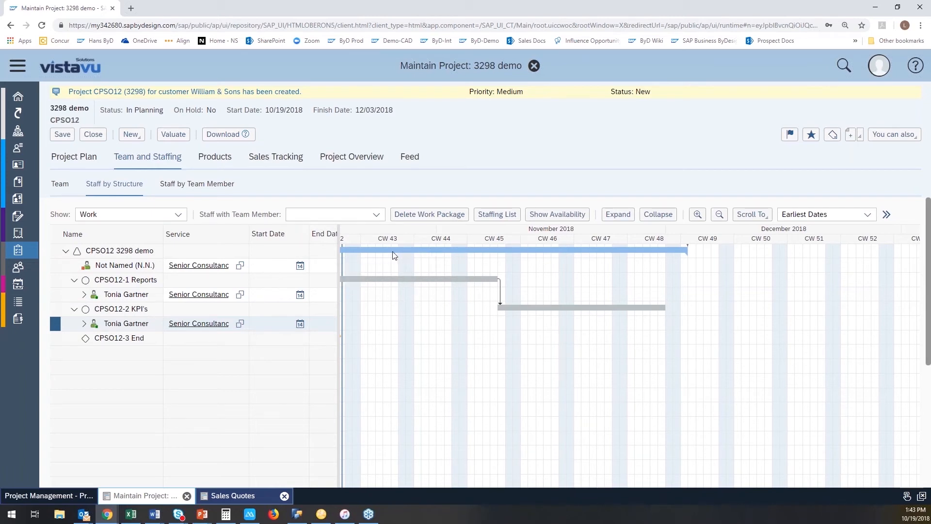
Shift the project bar earlier in the project plan's Gantt chart so the project runs from 10/11/2018 to 11/23/2018
click(90, 164)
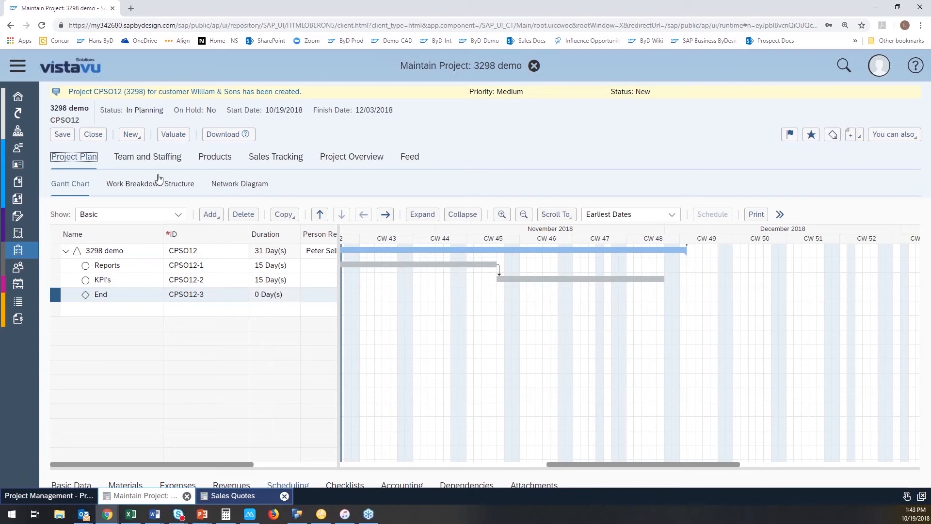
drag(386, 249, 347, 248)
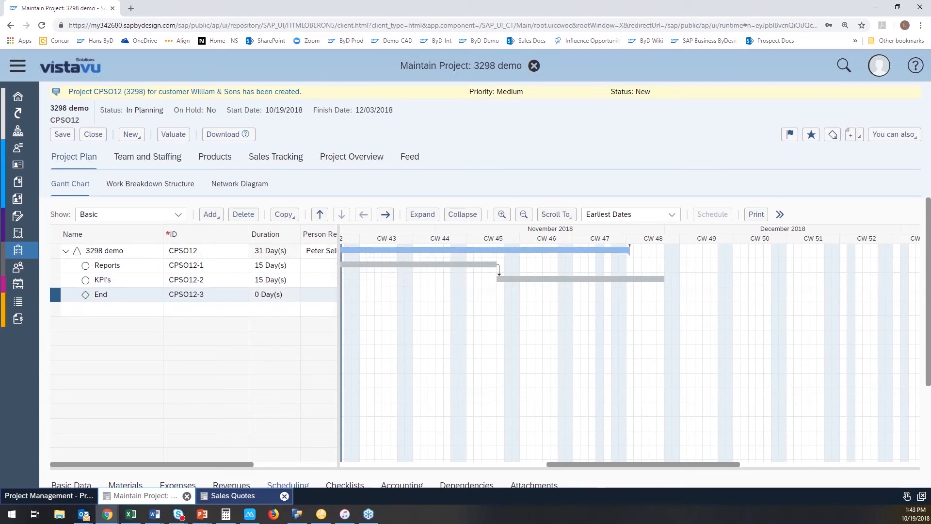
Set the planned work of the staffed team member to 25 hours each on the Reports and KPI's tasks
click(156, 164)
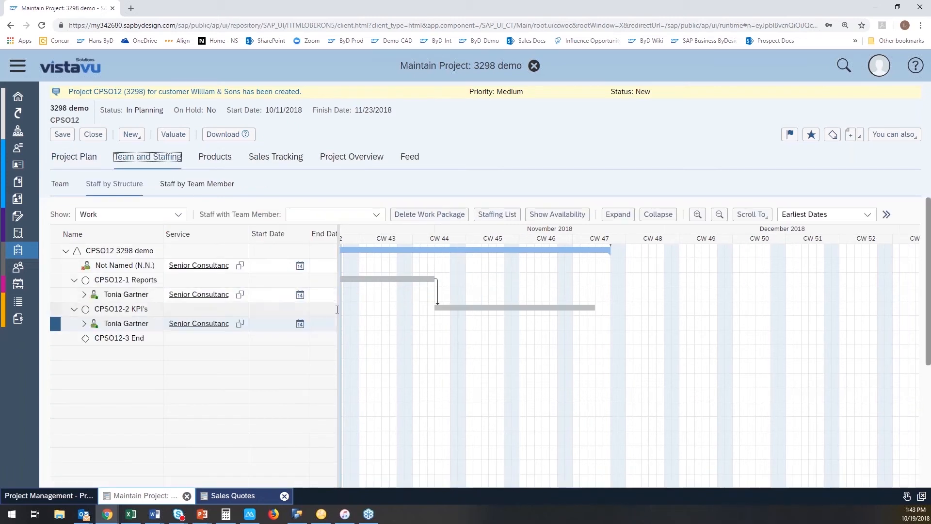
drag(338, 302, 439, 304)
click(371, 290)
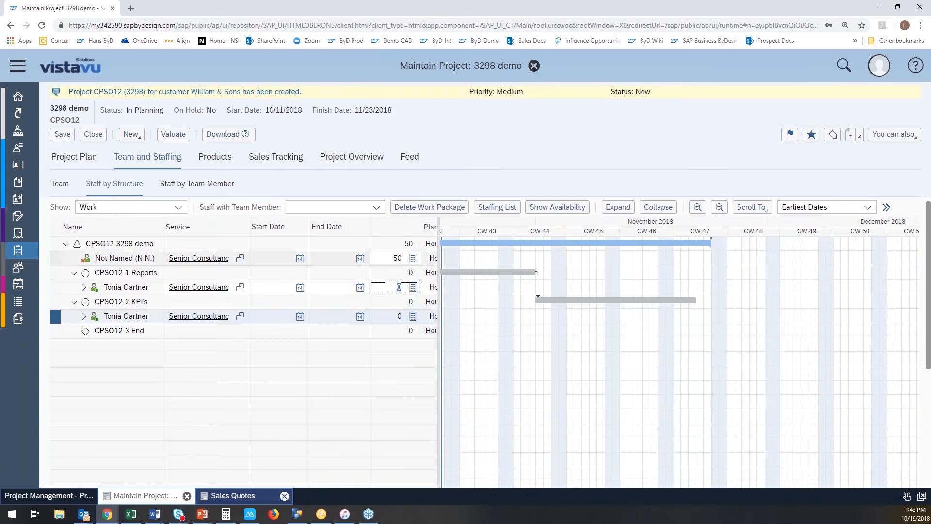
text(25)
click(402, 319)
text(25)
key(Return)
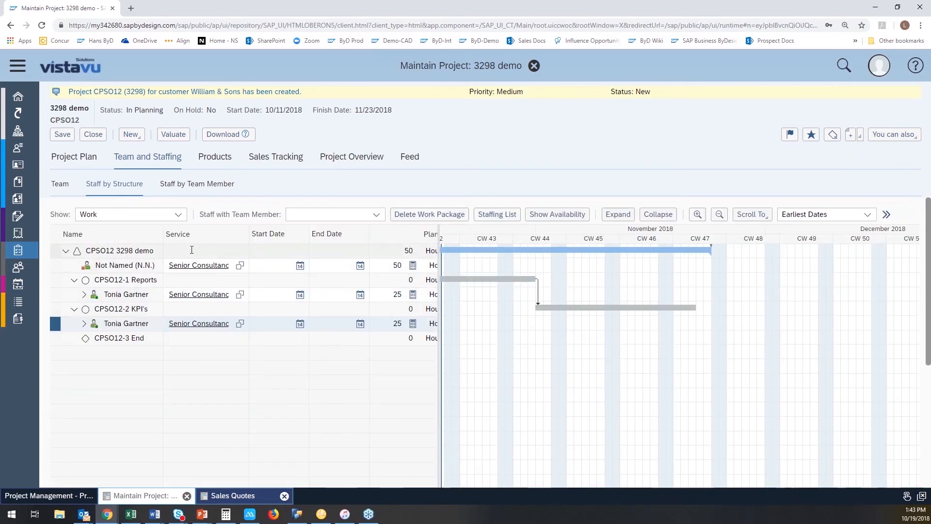
Delete the Not Named (N.N.) work package directly under the project in the staffing structure
click(410, 215)
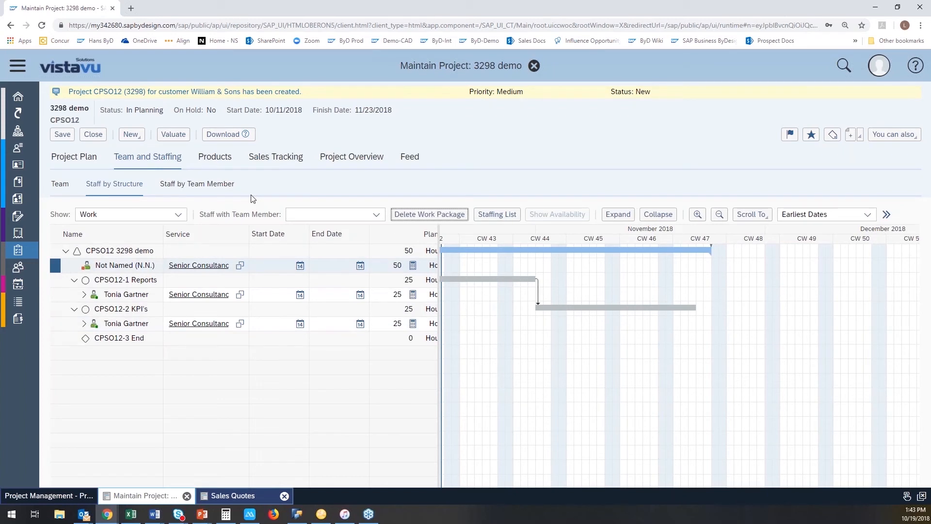
click(411, 217)
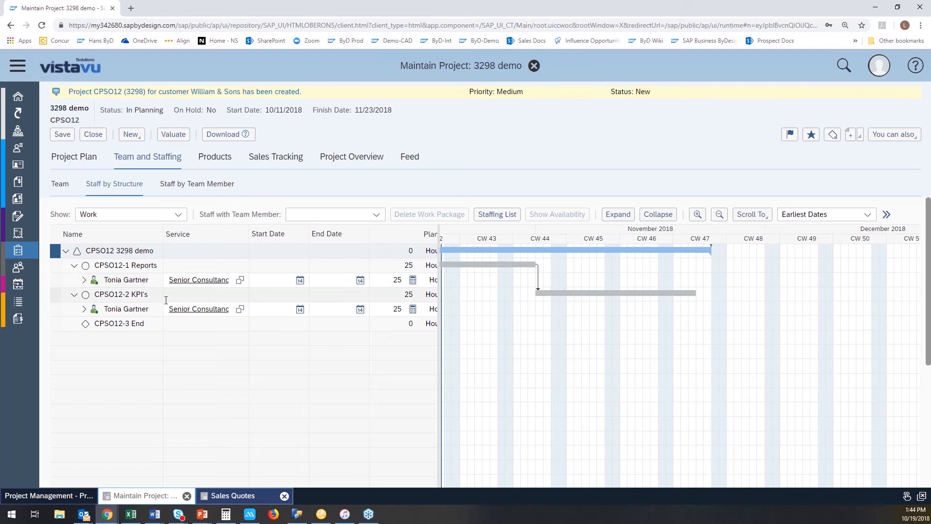
scroll(166, 300, down, 1)
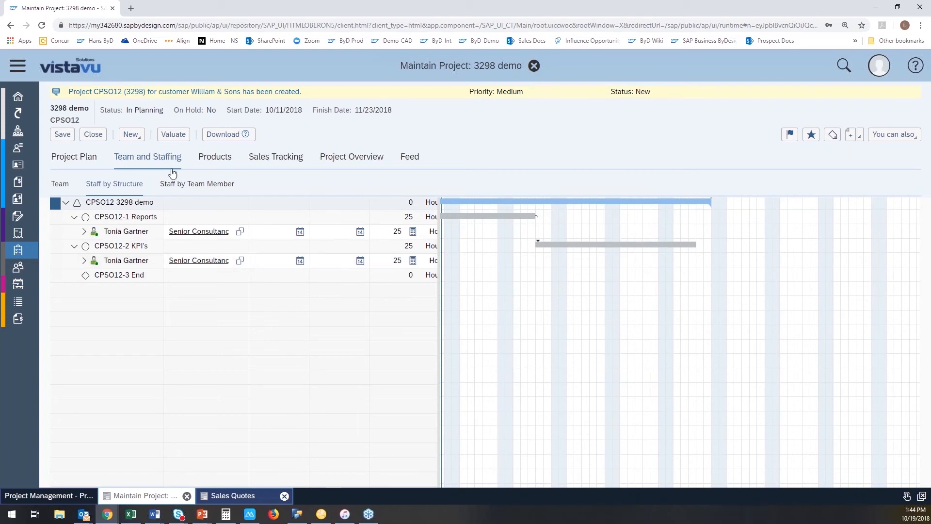
Valuate the project from the project plan and switch the Gantt chart to the Cost view
click(95, 166)
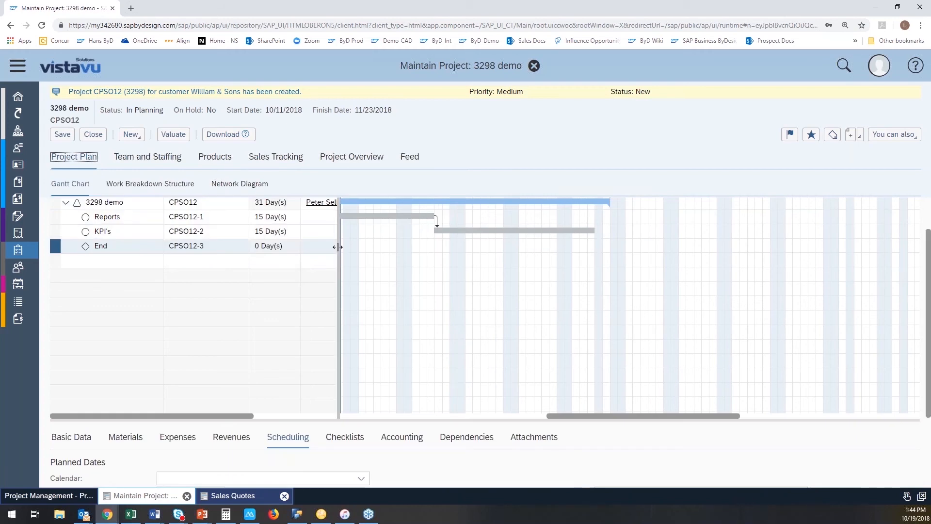
scroll(271, 282, down, 5)
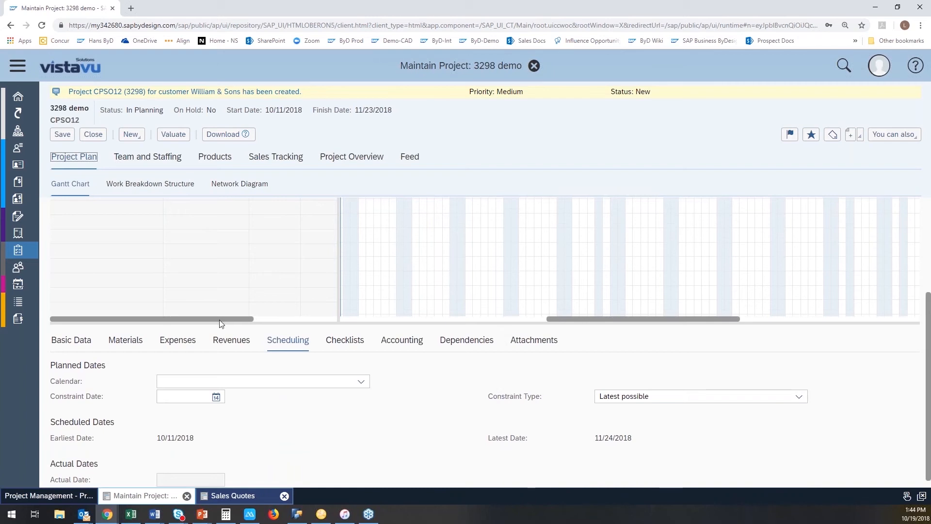
scroll(165, 331, up, 5)
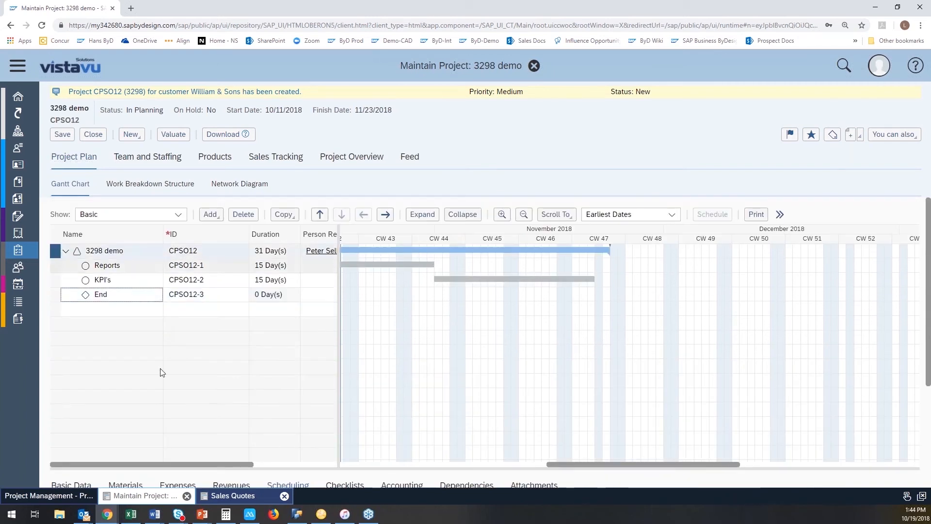
scroll(140, 387, down, 3)
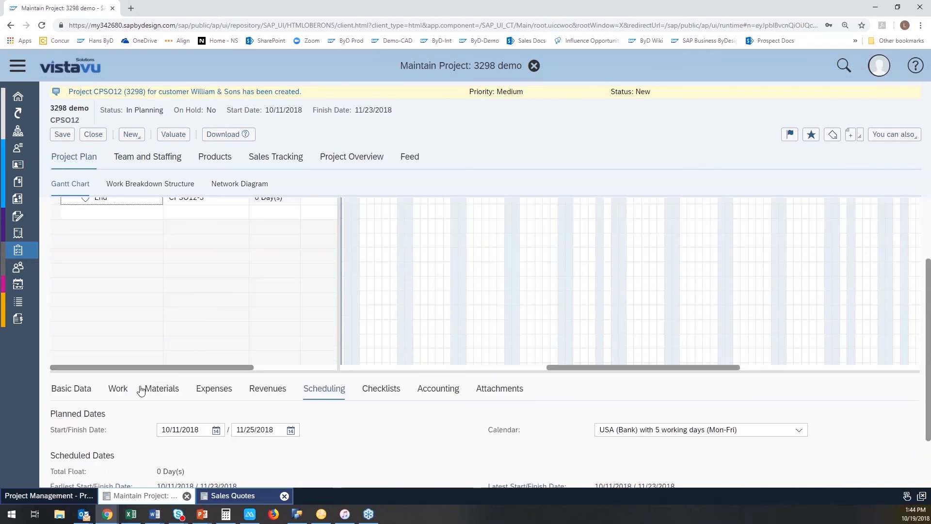
scroll(141, 390, up, 3)
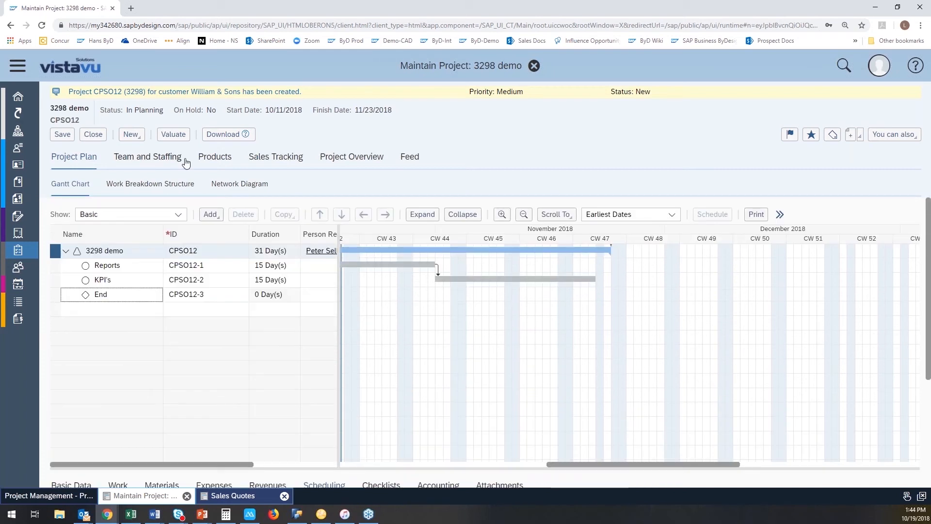
click(177, 140)
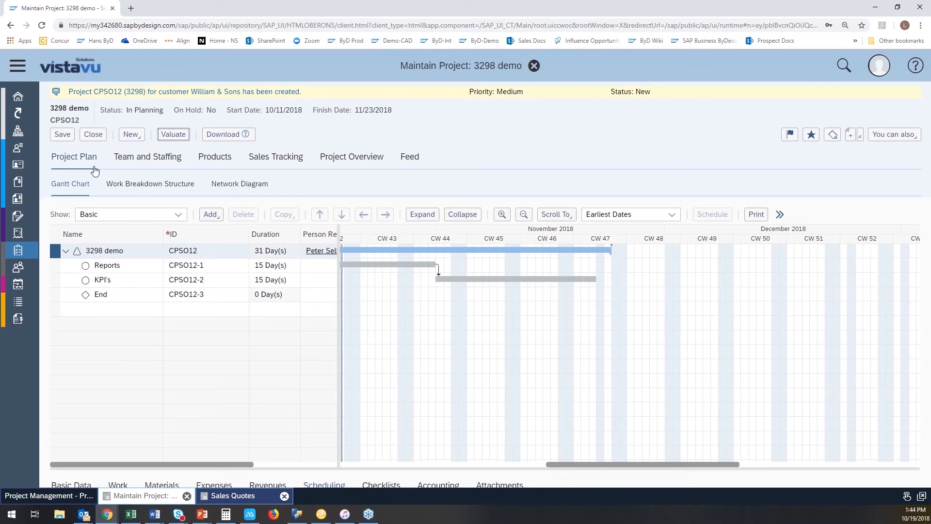
click(178, 214)
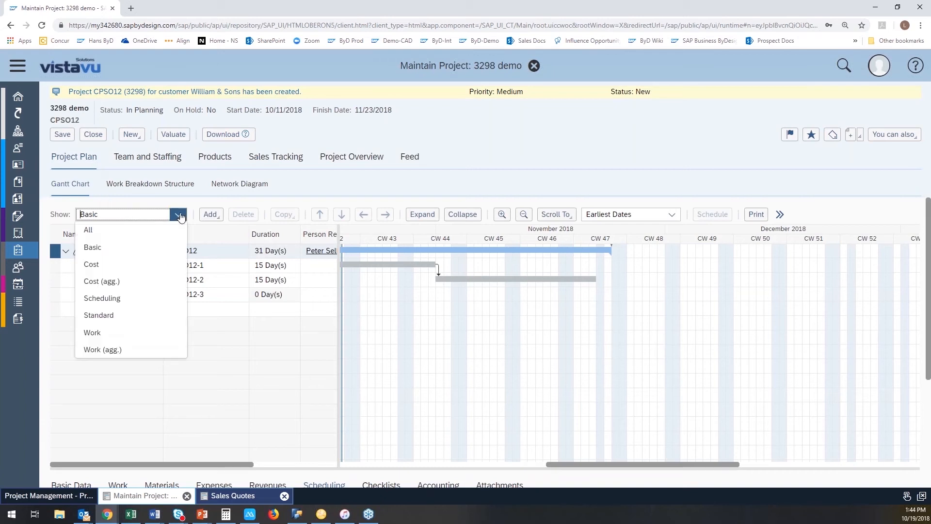
click(162, 264)
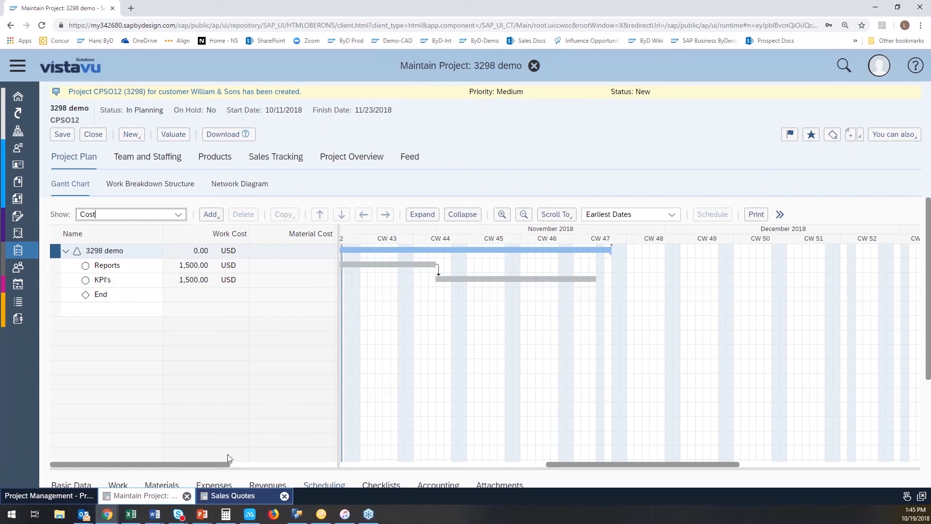
Plan 500 USD of expenses for the 3298 demo project under expense group A-7100 - Travel expenses (general)
mouse_move(225, 463)
mouse_down()
mouse_move(333, 450)
mouse_move(223, 460)
mouse_up()
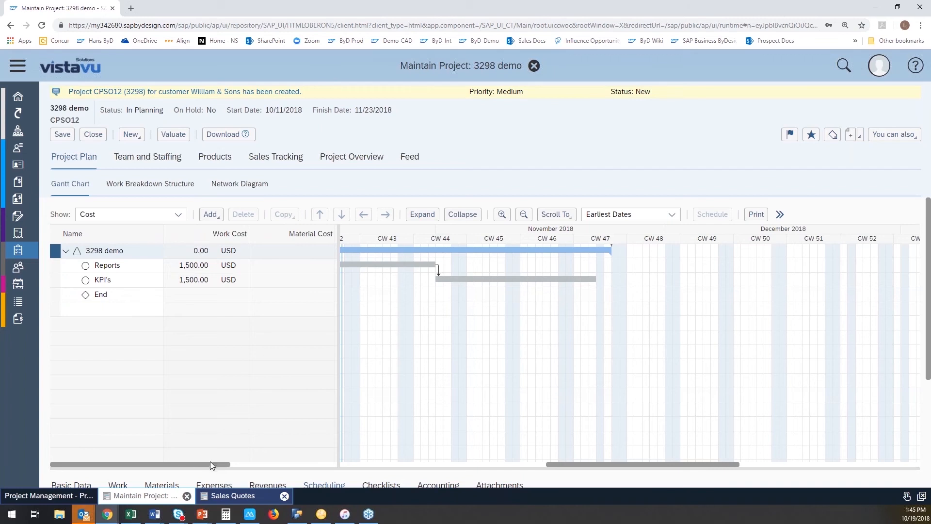
drag(211, 464, 183, 469)
scroll(224, 428, down, 2)
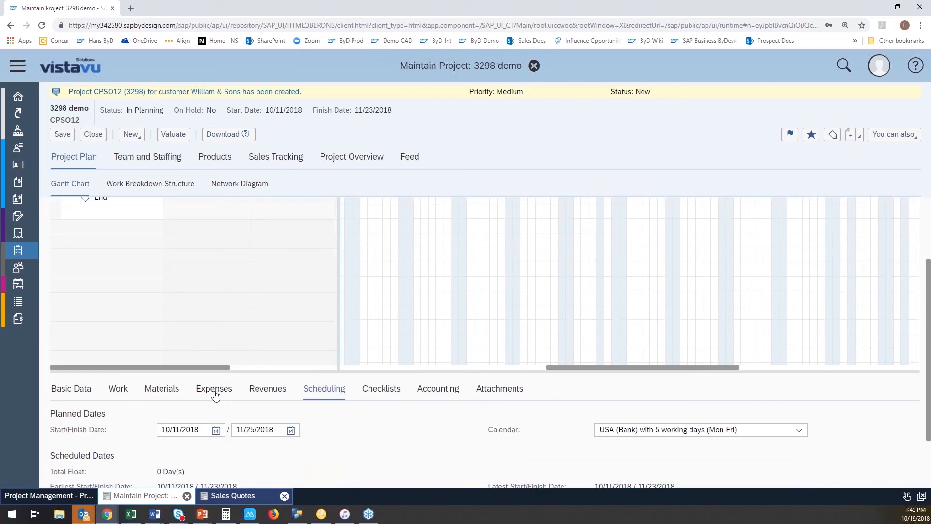
click(216, 395)
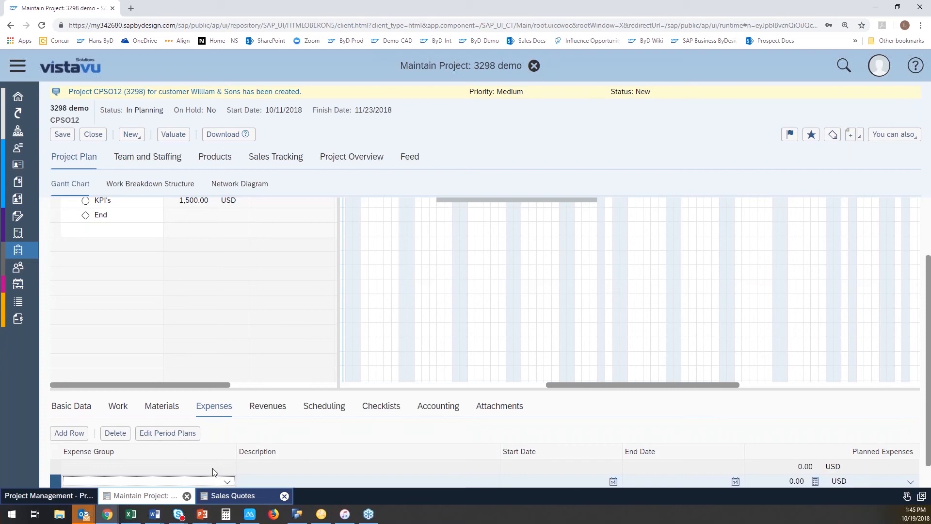
text(Tra)
key(Tab)
key(Tab)
key(Tab)
key(Tab)
text(500)
key(Tab)
click(245, 406)
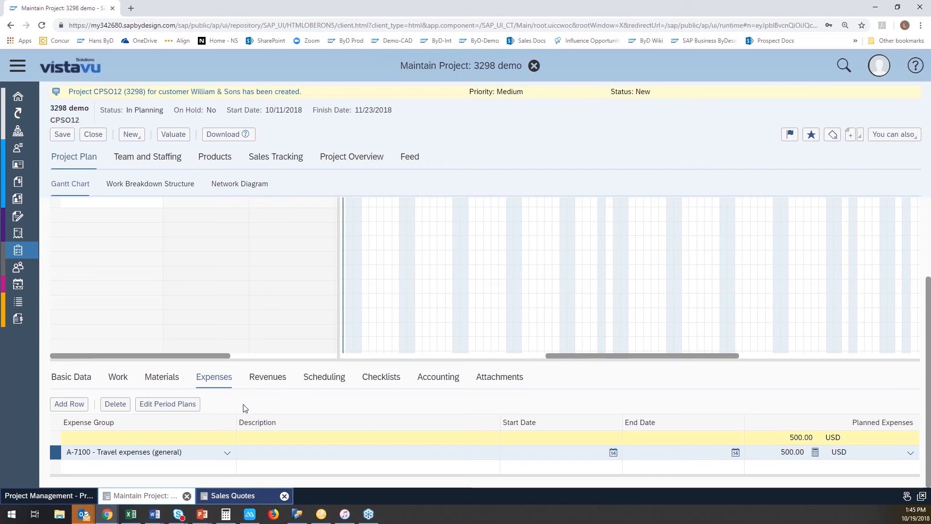
Generate a period plan for the project's A-7100 travel expenses
click(194, 409)
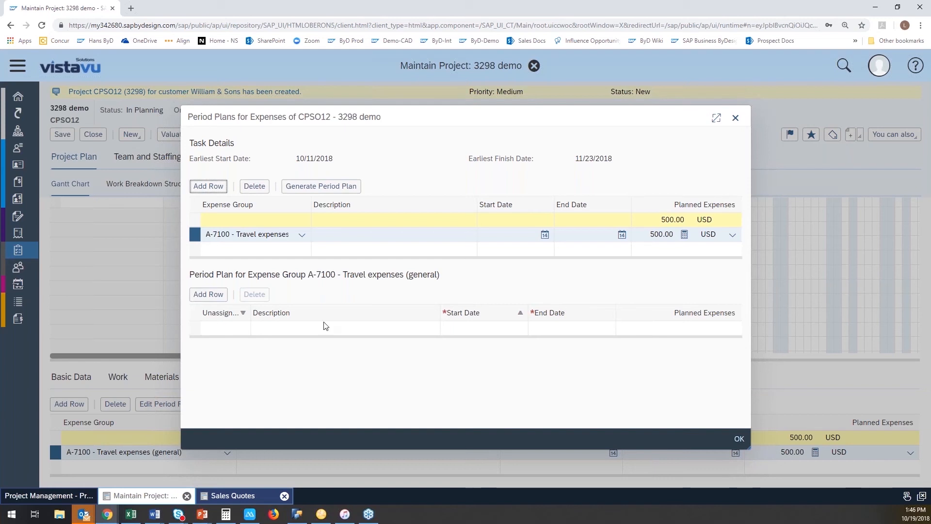
click(337, 185)
click(538, 306)
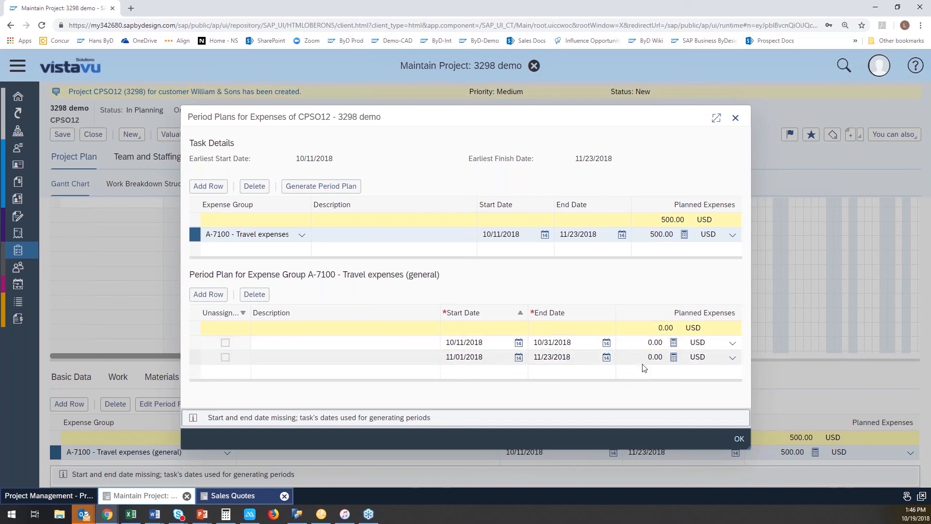
Set the planned travel expenses to 250 USD for each of the October and November periods, and save the project
click(640, 344)
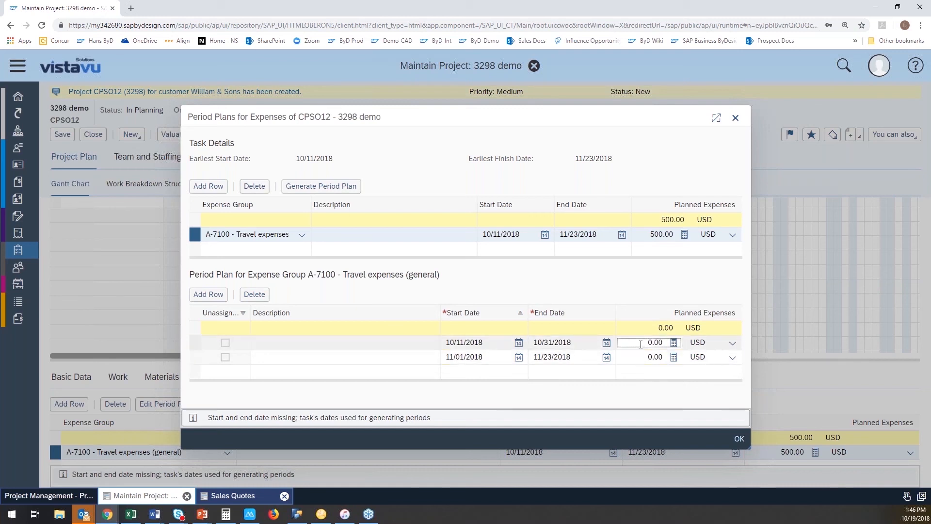
text(25)
click(641, 358)
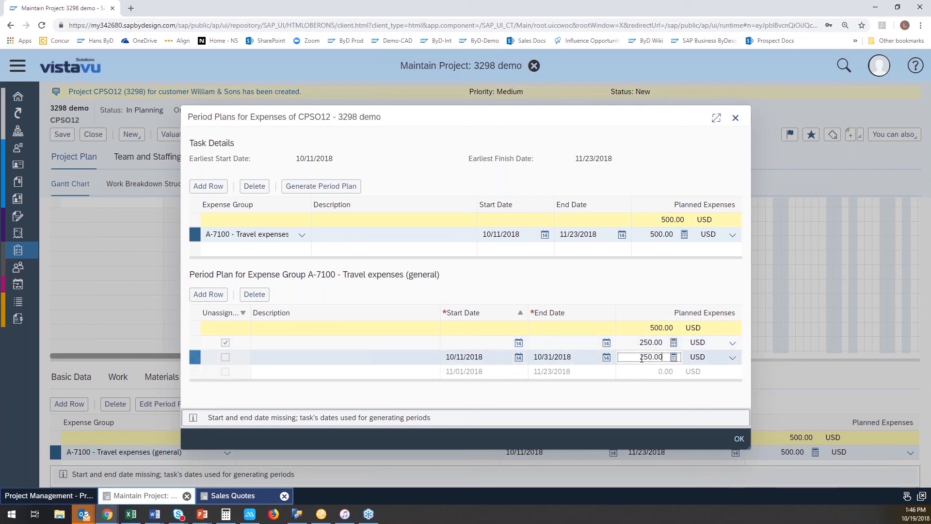
click(645, 372)
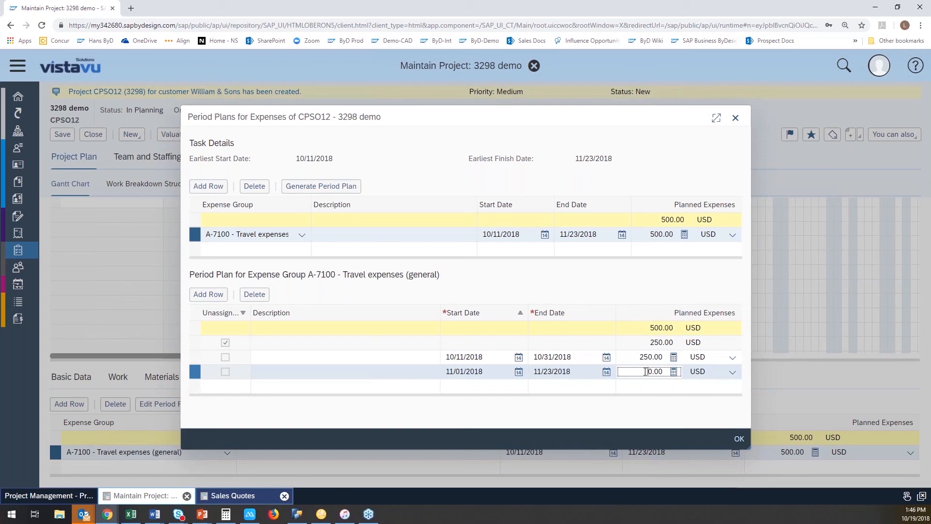
text(250)
click(620, 271)
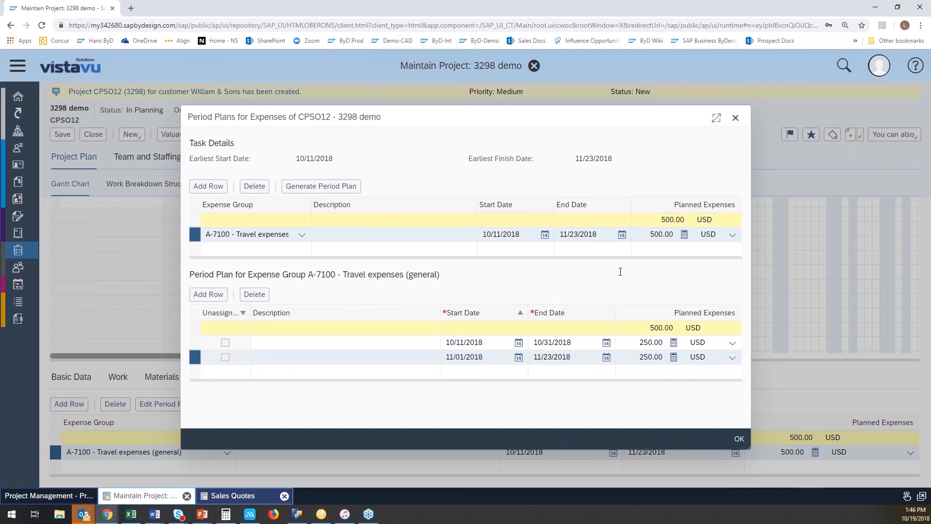
click(738, 439)
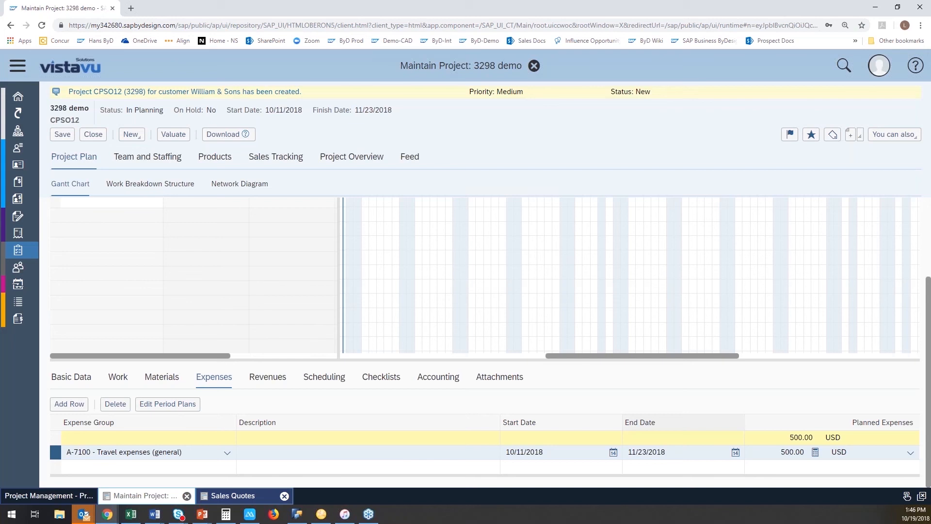
click(62, 134)
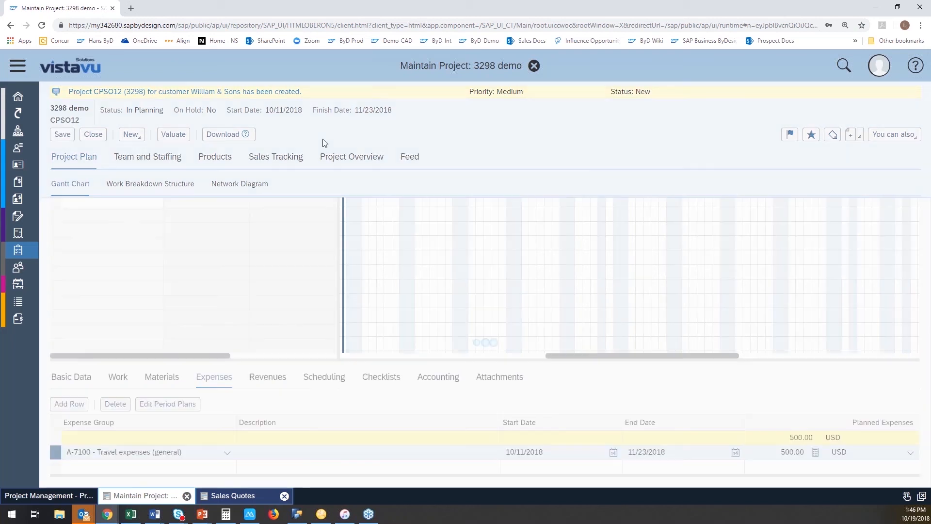
Attach the file cert1.pdf to the project as a standard attachment
click(480, 377)
click(90, 405)
click(92, 421)
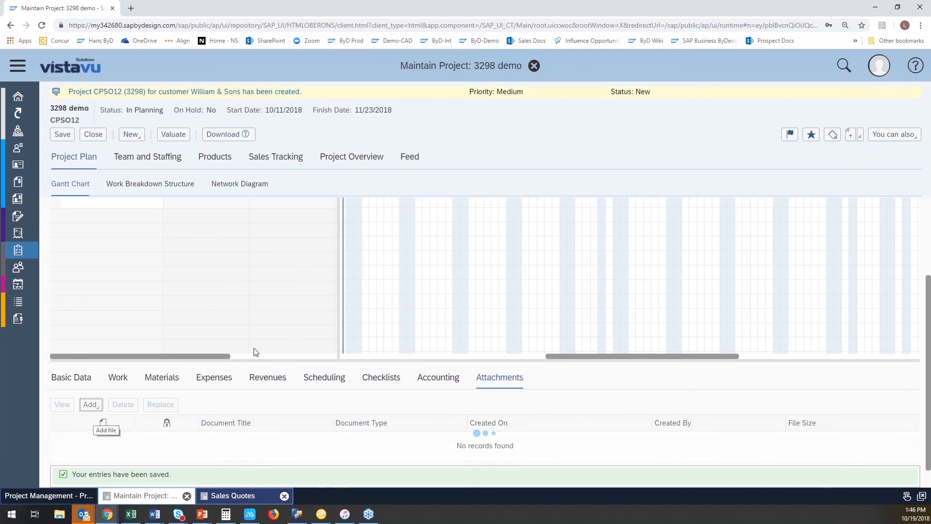
click(563, 208)
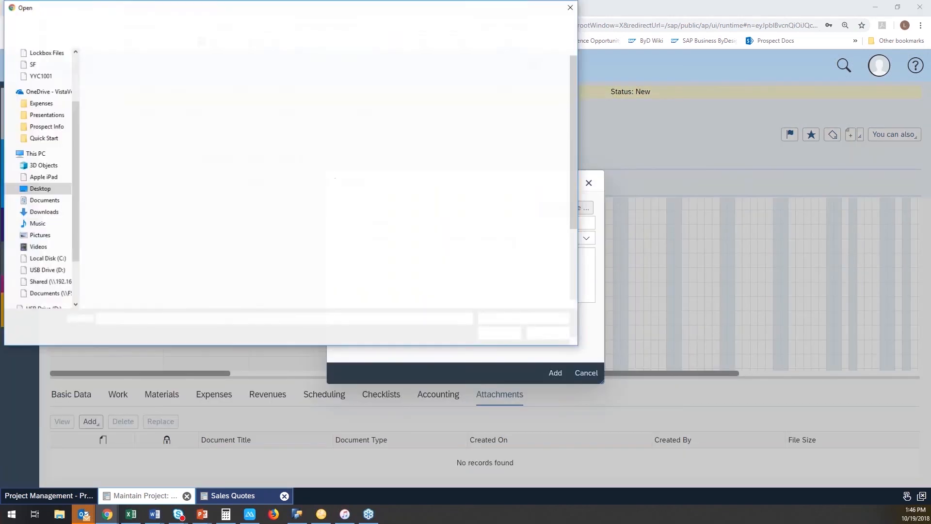
click(118, 211)
click(496, 332)
click(556, 374)
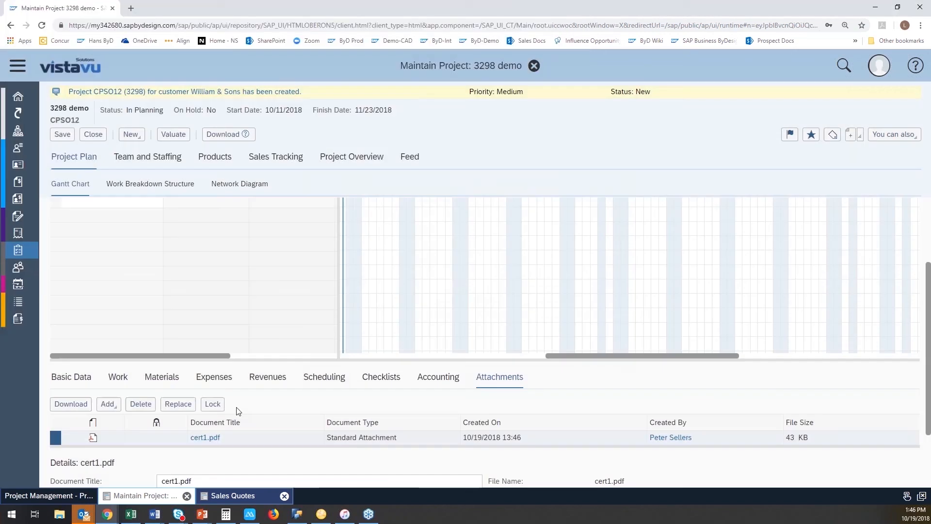
Switch the Gantt chart to the All view and widen its task table to include the Status column
scroll(183, 400, up, 2)
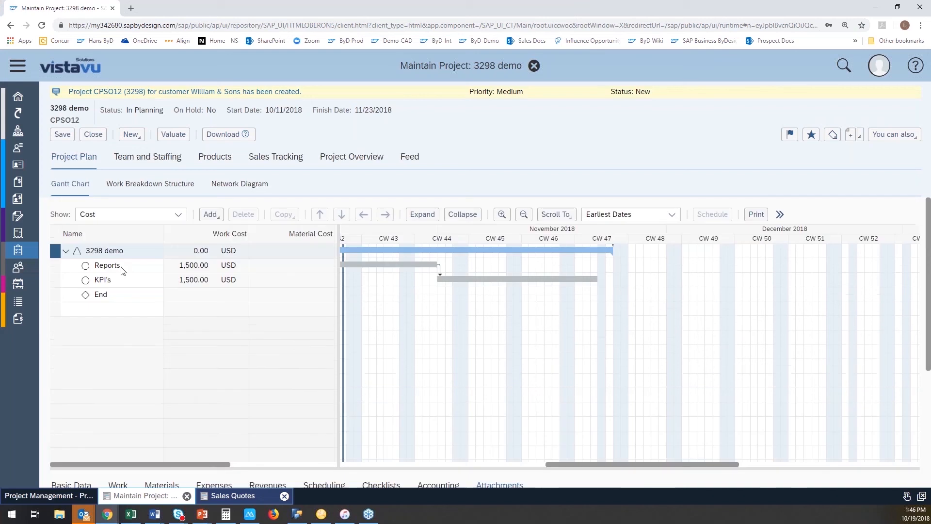
click(81, 167)
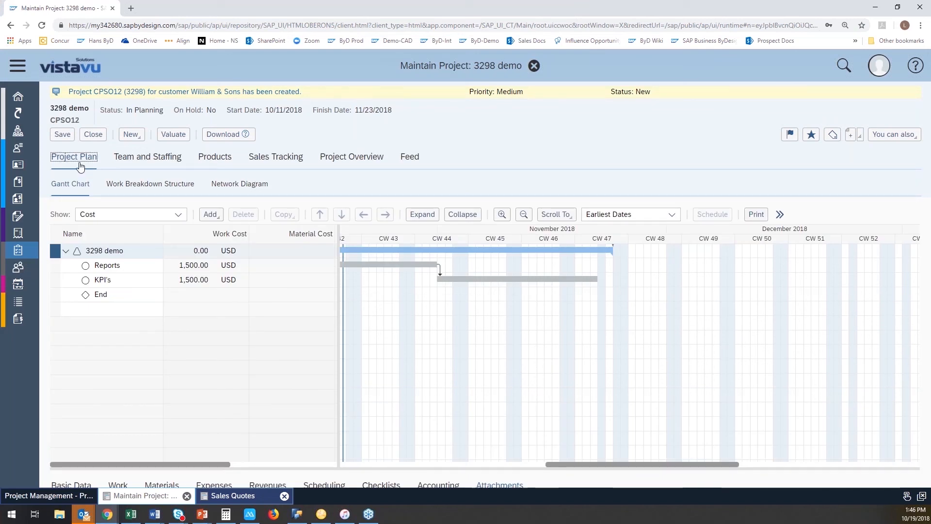
click(176, 215)
click(172, 232)
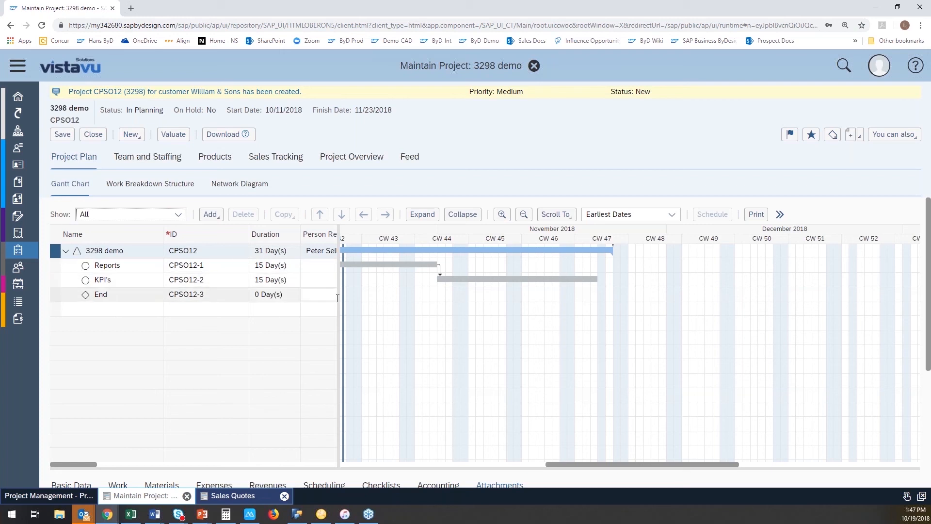
drag(339, 297, 459, 296)
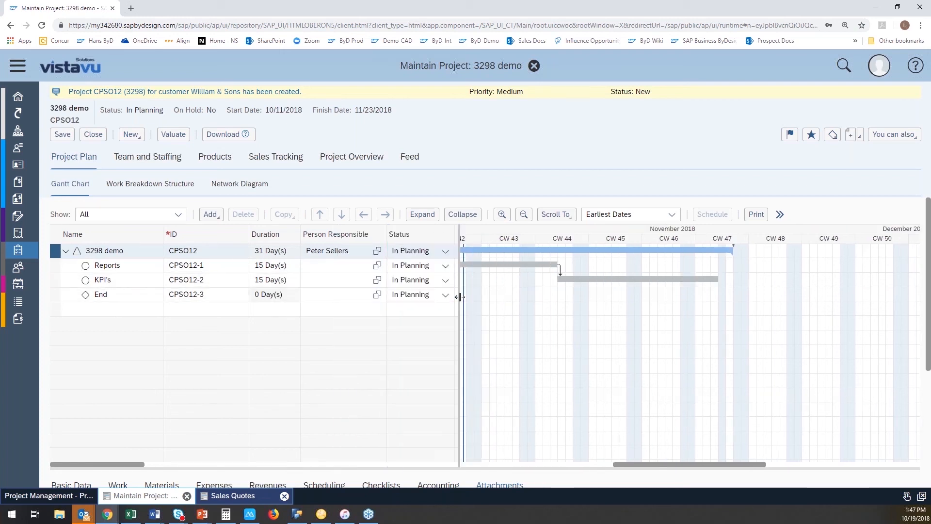
Start and release the 3298 demo project from its status in the Gantt chart, and save it
click(446, 255)
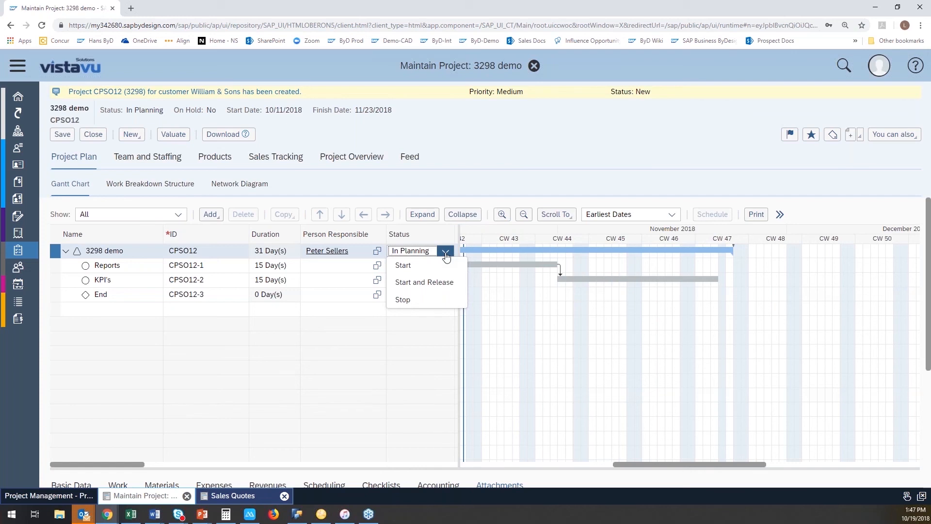
click(437, 282)
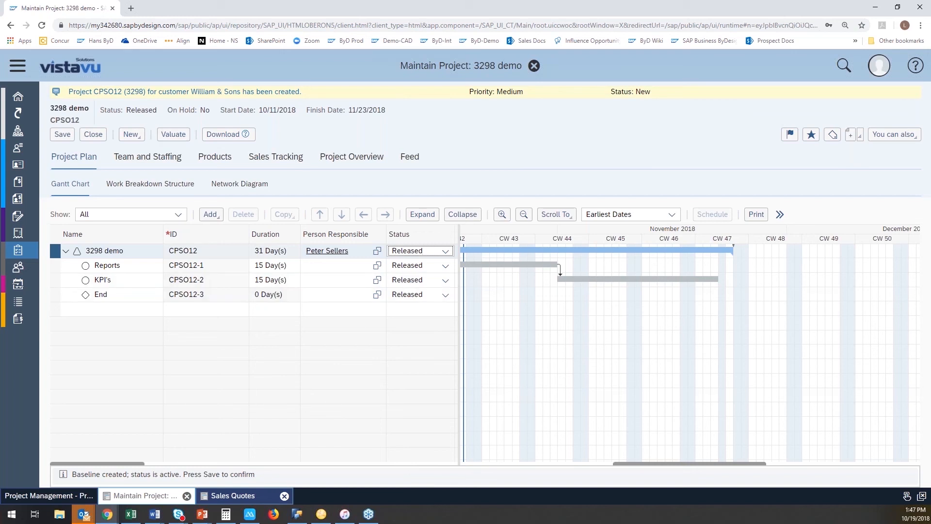
click(63, 135)
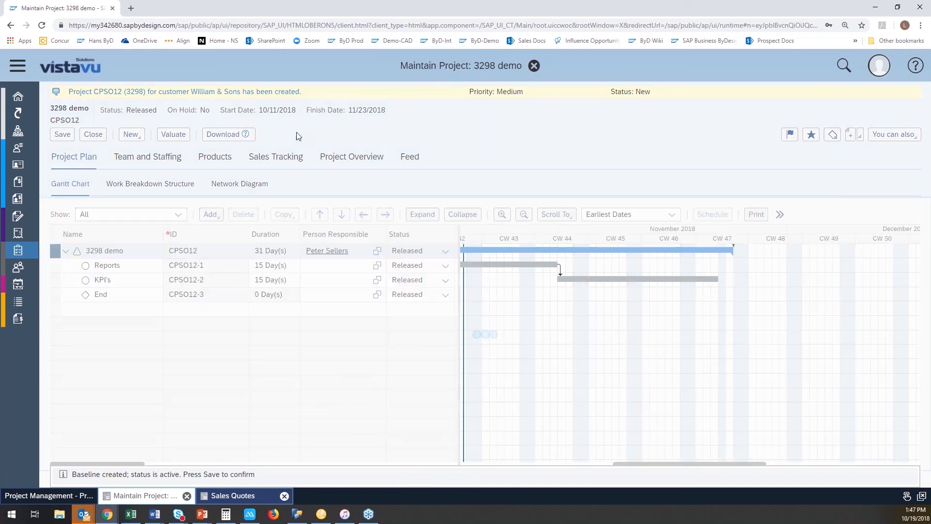